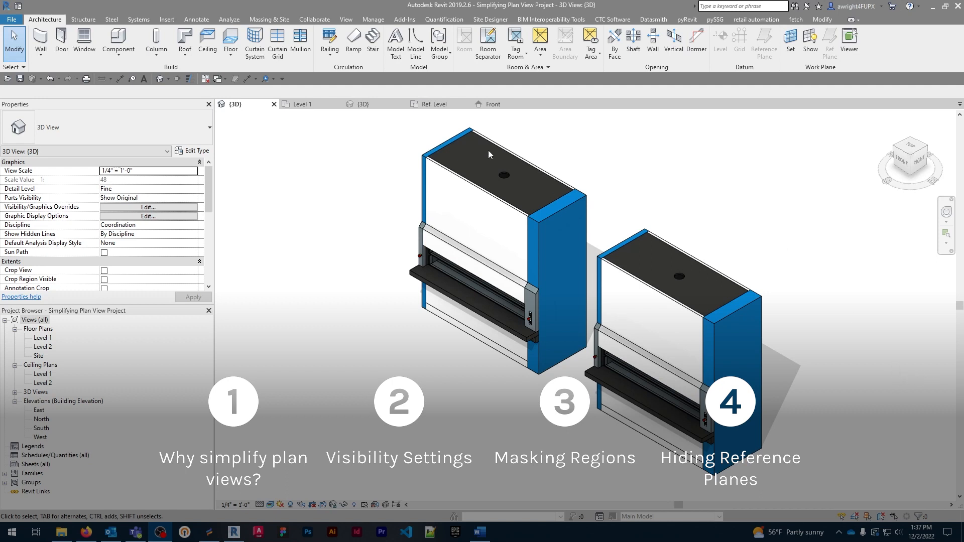
Step: Open the Level 1 floor plan and start an aligned dimension to examine the detailed carousel's plan linework
{"action": "left_click", "coordinate": [327, 105]}
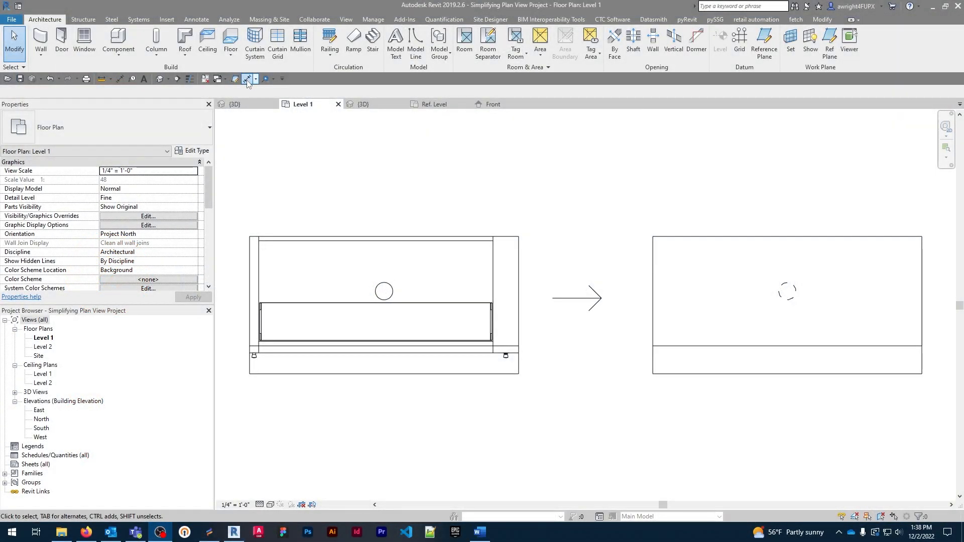
{"action": "left_click", "coordinate": [247, 80]}
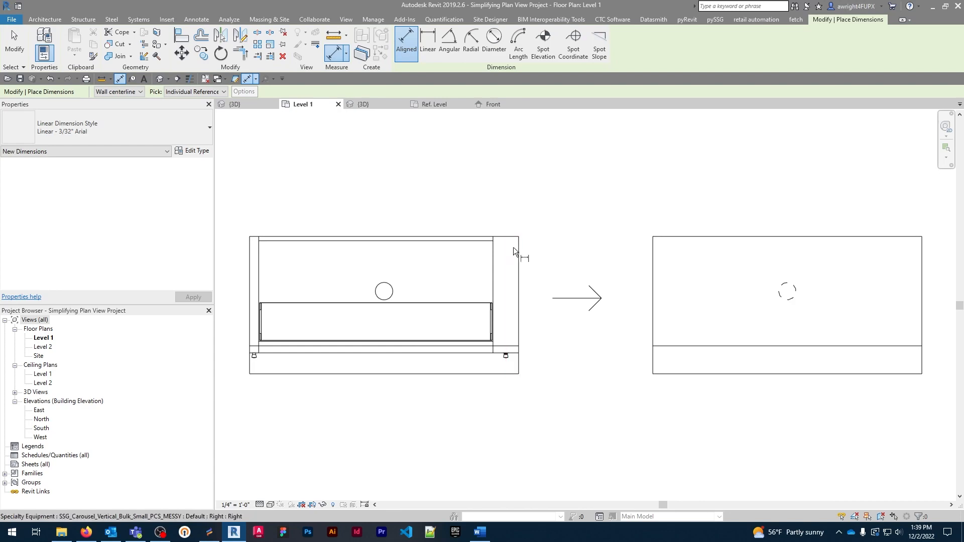
Step: In the carousel family's 3D view, turn off Plan/RCP visibility for the cabinet, panel, upright and tray extrusions together
{"action": "left_click", "coordinate": [366, 104]}
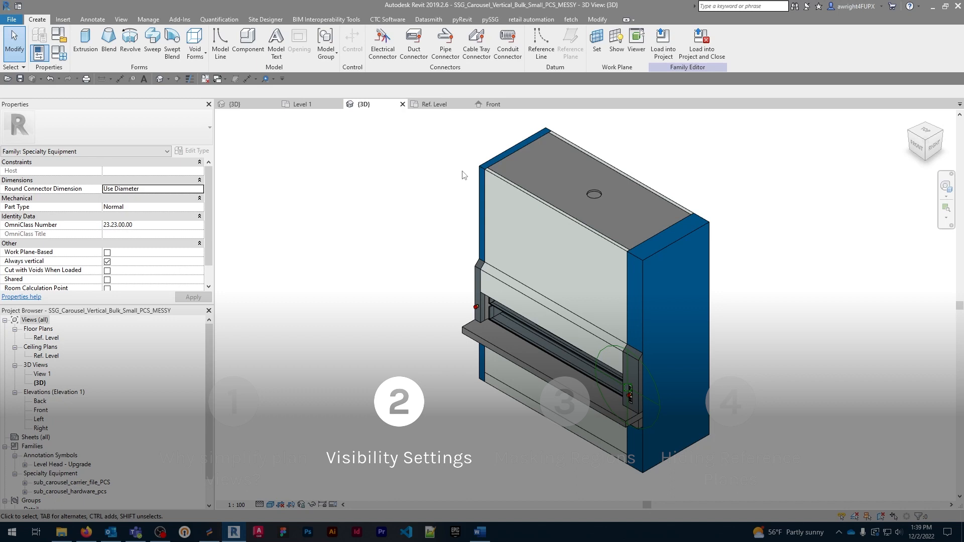
{"action": "left_click", "coordinate": [485, 173]}
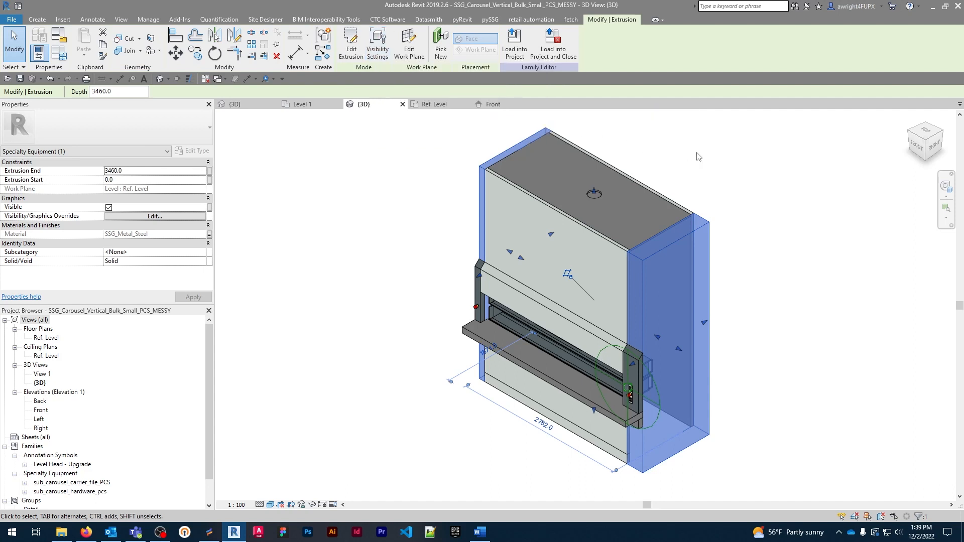
{"action": "left_click", "coordinate": [637, 179], "text": "ctrl"}
{"action": "left_click", "coordinate": [600, 194], "text": "ctrl"}
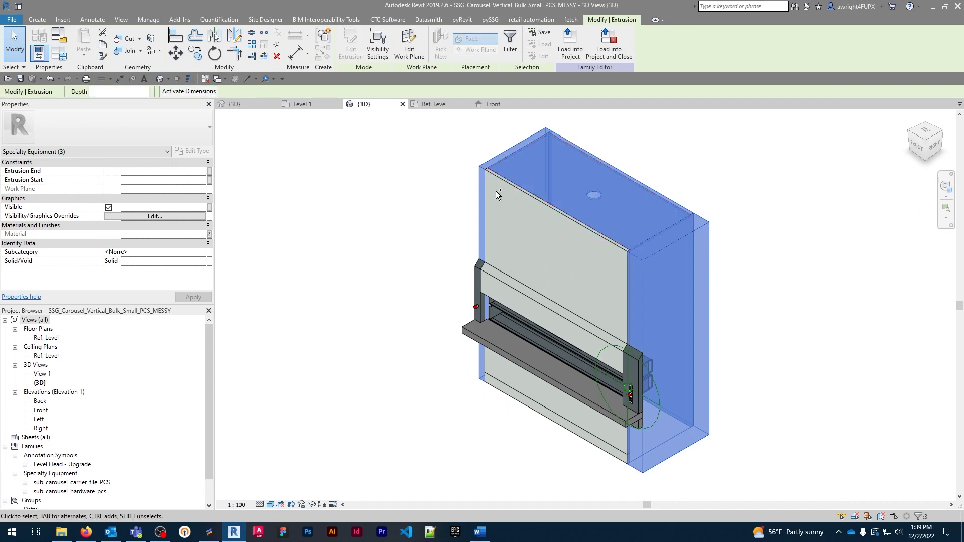
{"action": "left_click", "coordinate": [496, 186], "text": "ctrl"}
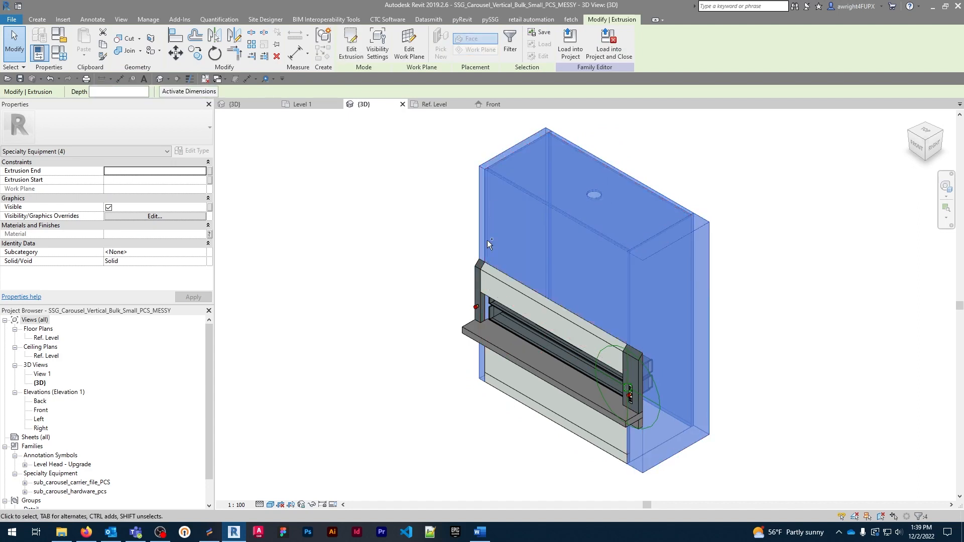
{"action": "left_click", "coordinate": [493, 275], "text": "ctrl"}
{"action": "left_click", "coordinate": [477, 264], "text": "ctrl"}
{"action": "left_click", "coordinate": [637, 358], "text": "ctrl"}
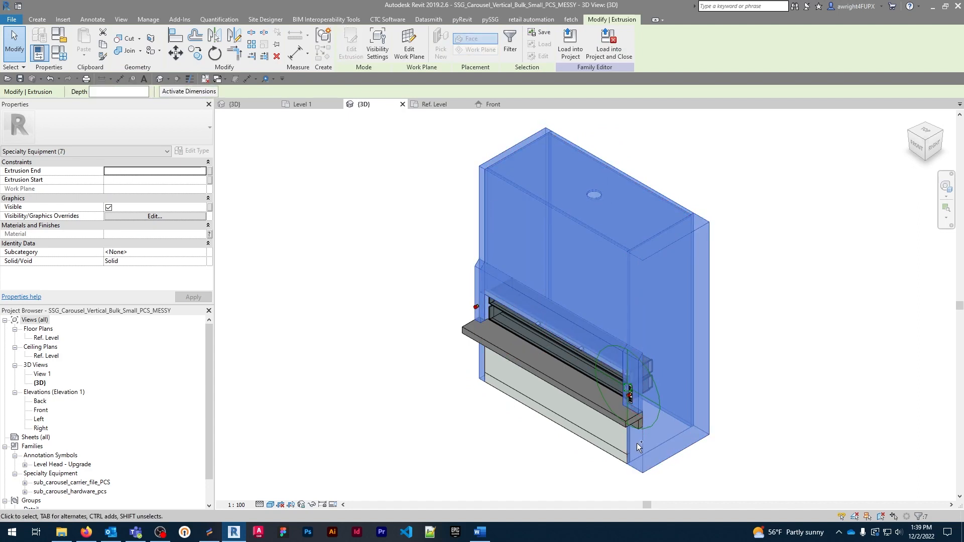
{"action": "left_click", "coordinate": [622, 424], "text": "ctrl"}
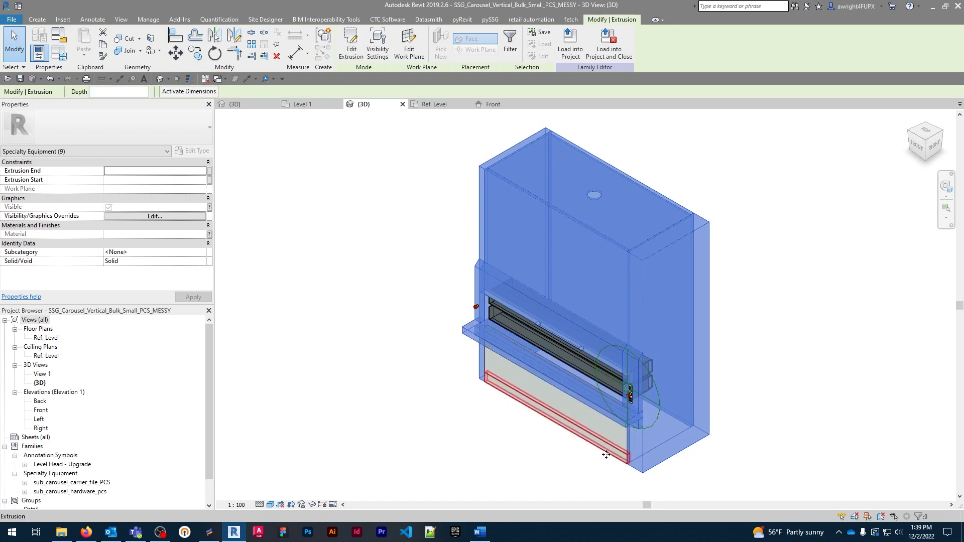
{"action": "left_click", "coordinate": [606, 454], "text": "ctrl"}
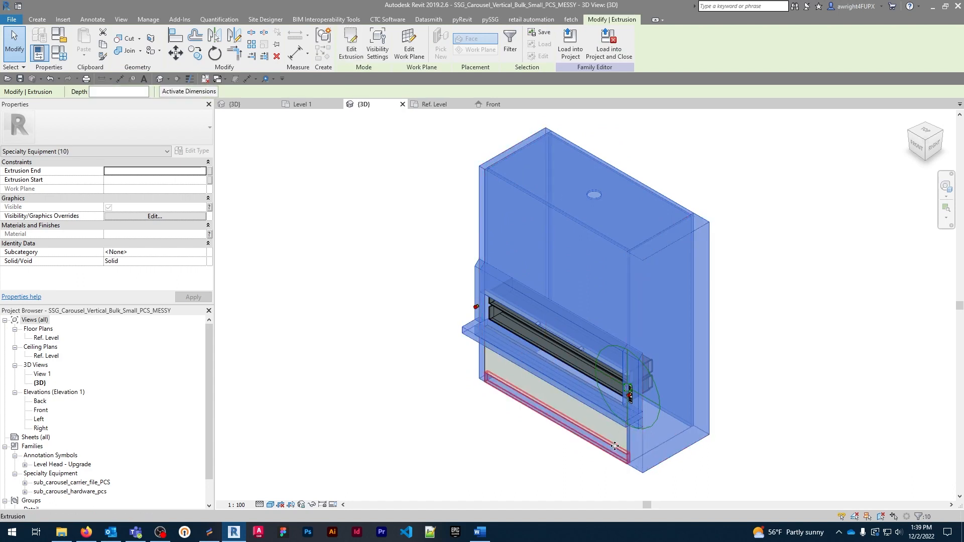
{"action": "key", "text": "Caps_Lock"}
{"action": "key", "text": "Caps_Lock"}
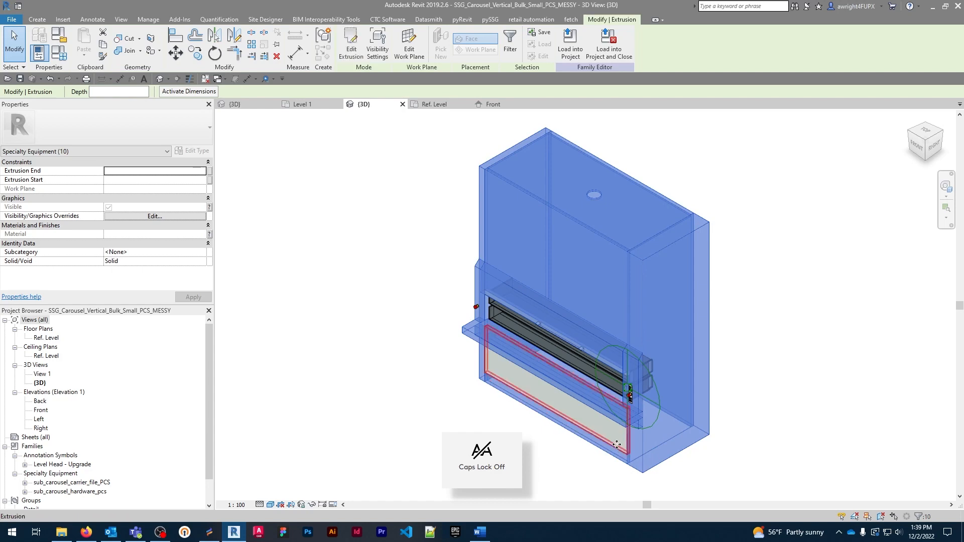
{"action": "left_click", "coordinate": [617, 445], "text": "ctrl"}
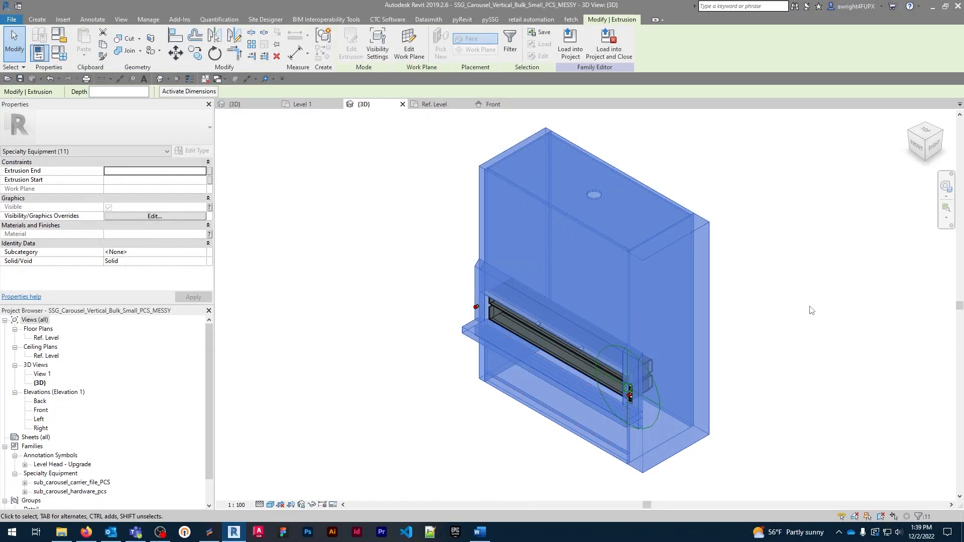
{"action": "left_click", "coordinate": [381, 50]}
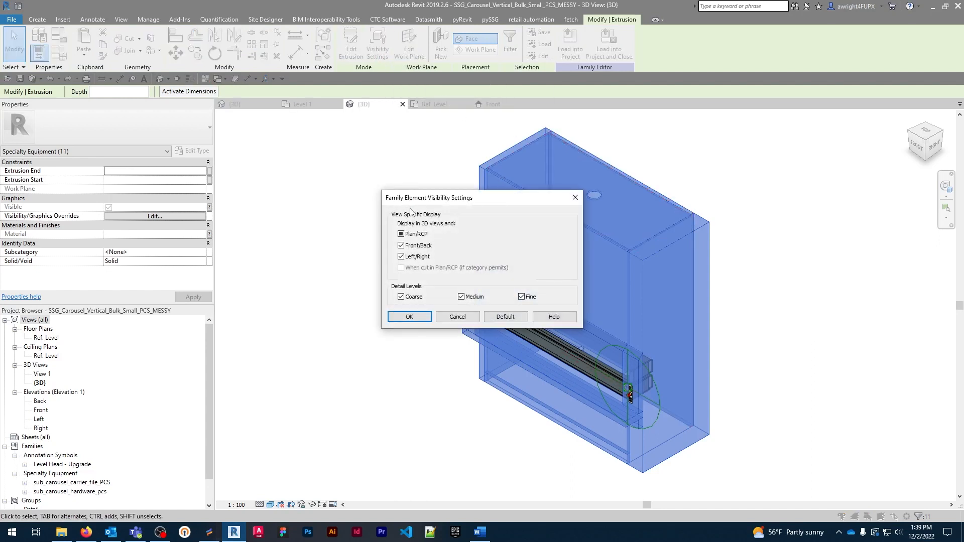
{"action": "left_click", "coordinate": [407, 235]}
{"action": "left_click", "coordinate": [416, 236]}
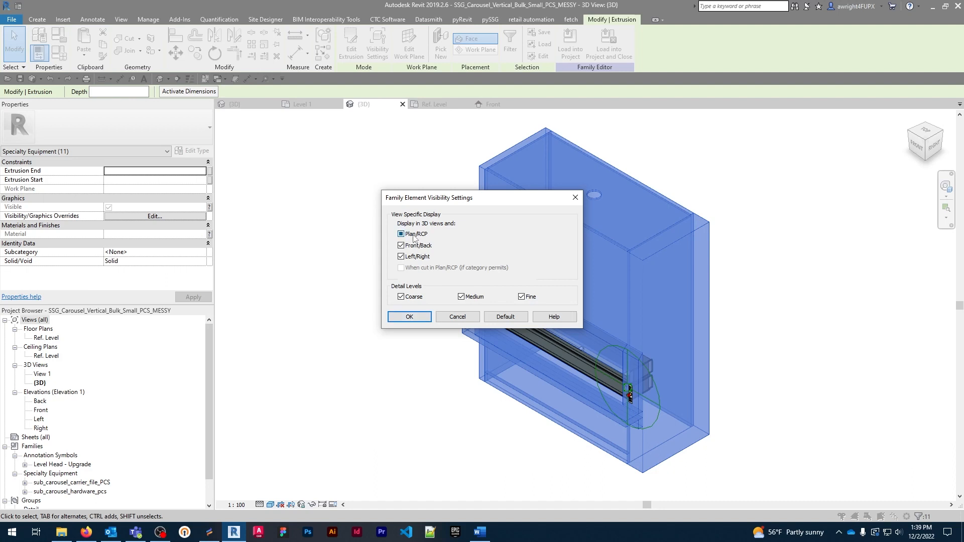
{"action": "left_click", "coordinate": [409, 316]}
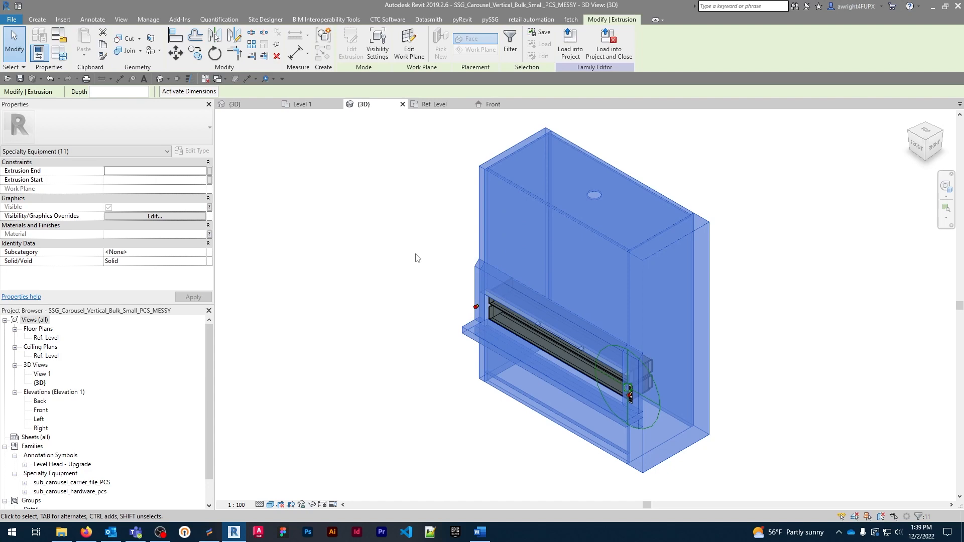
{"action": "left_click", "coordinate": [416, 258]}
Step: Turn off Plan/RCP visibility for the nested carousel hardware and carrier components
{"action": "left_click", "coordinate": [492, 326]}
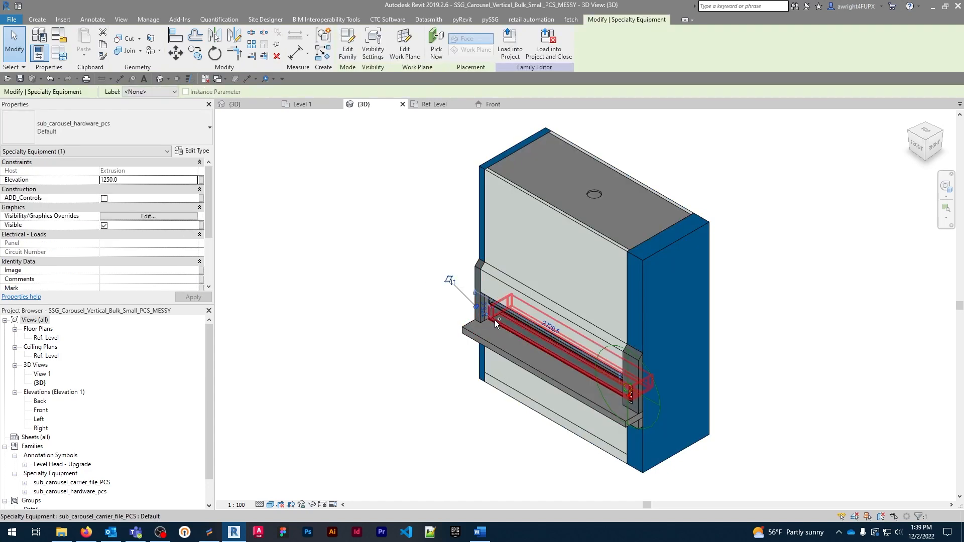
{"action": "left_click", "coordinate": [495, 320], "text": "ctrl"}
{"action": "left_click", "coordinate": [503, 308], "text": "ctrl"}
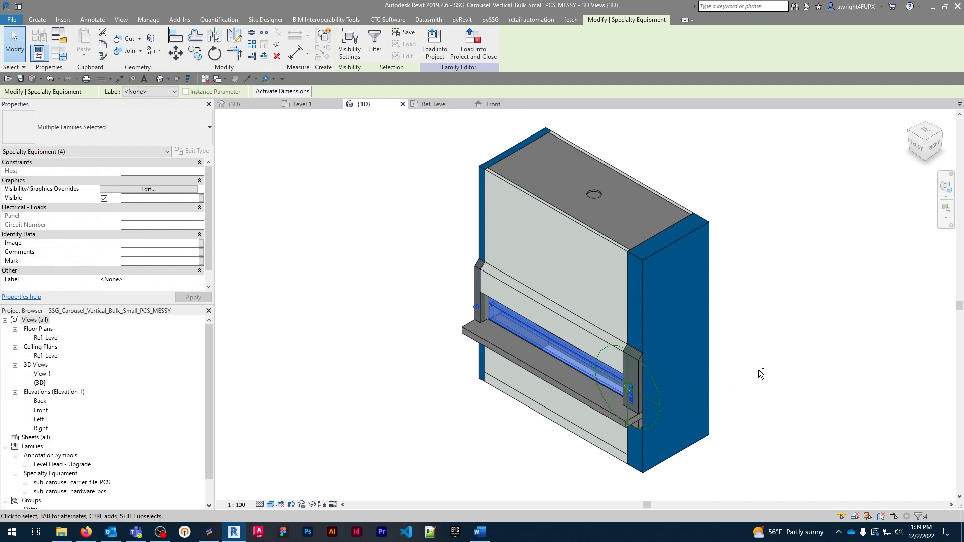
{"action": "left_click", "coordinate": [345, 54]}
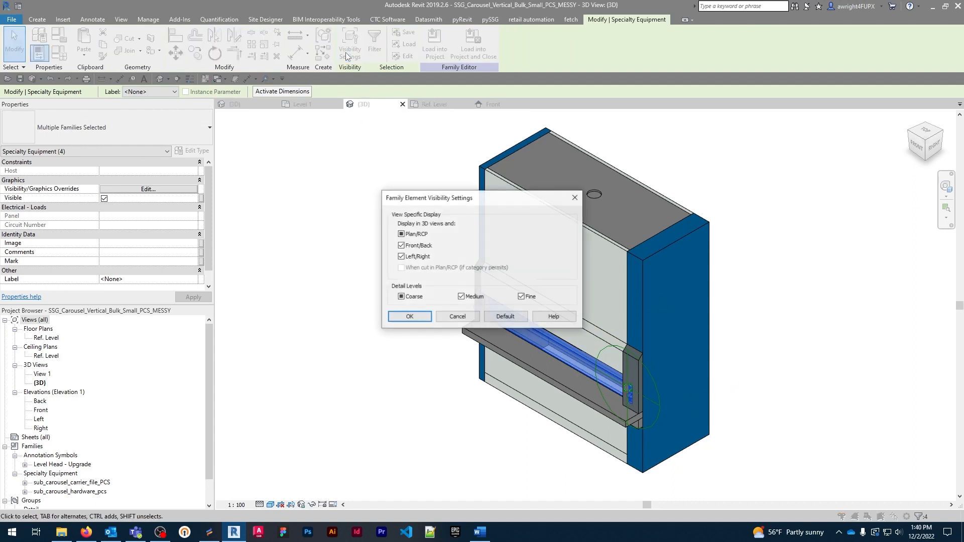
{"action": "left_click", "coordinate": [413, 234]}
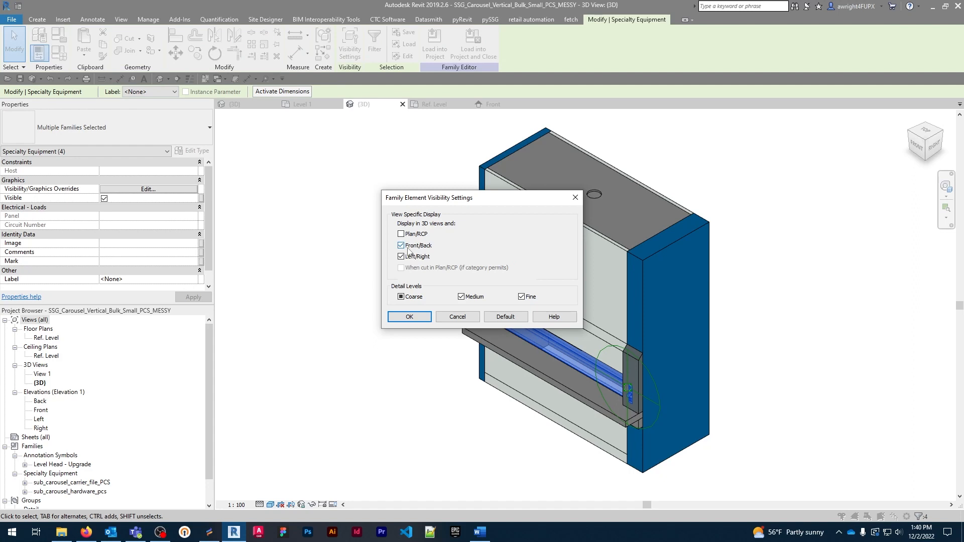
{"action": "left_click", "coordinate": [405, 319]}
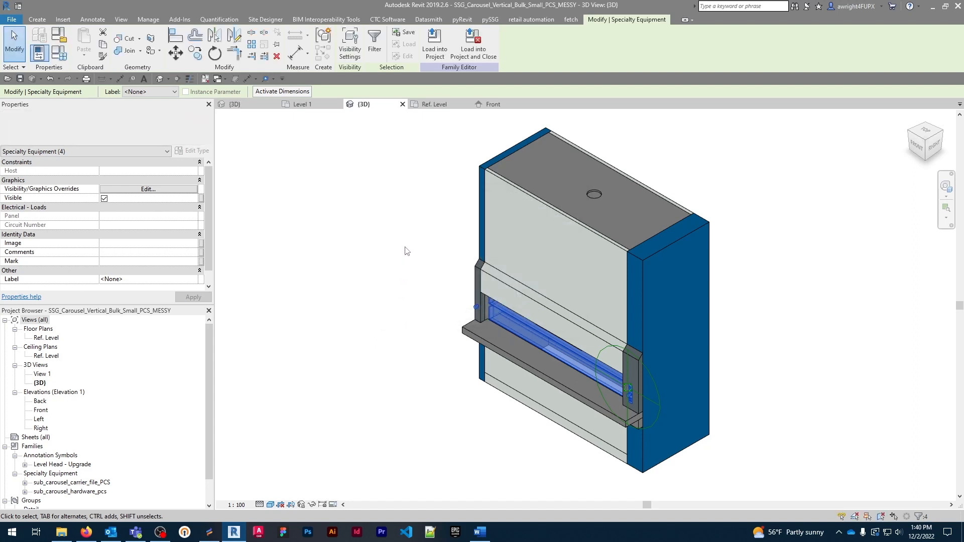
Step: Open the family's Ref. Level plan and turn on Preview Visibility
{"action": "left_click", "coordinate": [427, 107]}
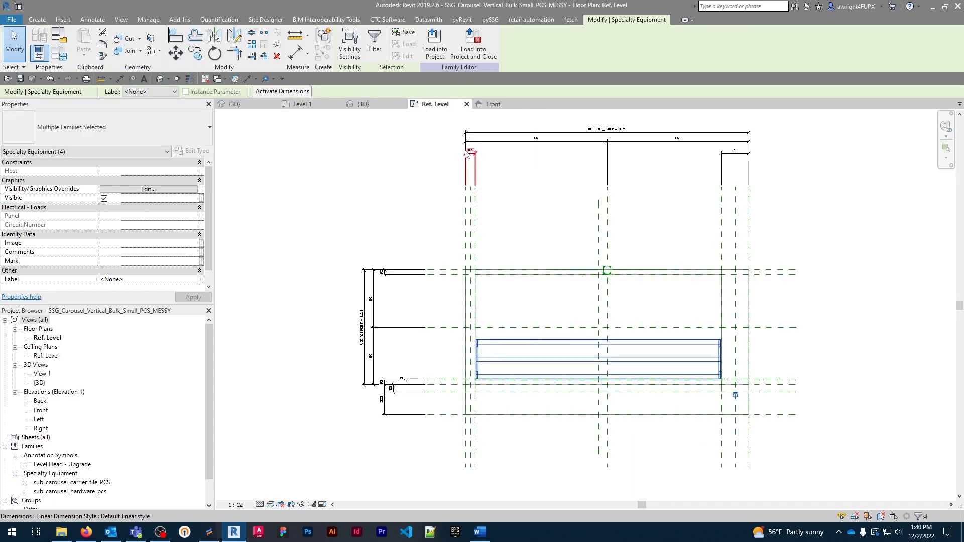
{"action": "left_click", "coordinate": [335, 462]}
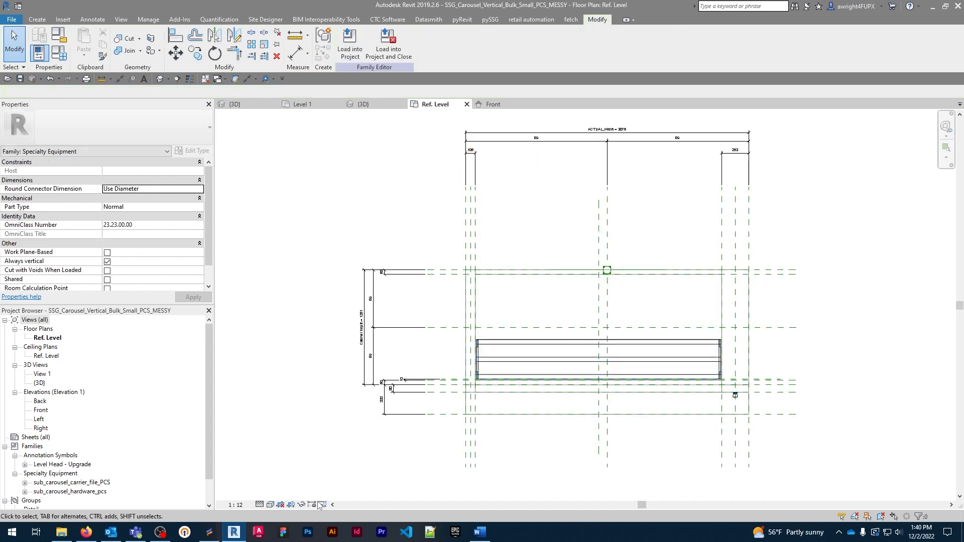
{"action": "left_click", "coordinate": [323, 505]}
{"action": "left_click", "coordinate": [334, 495]}
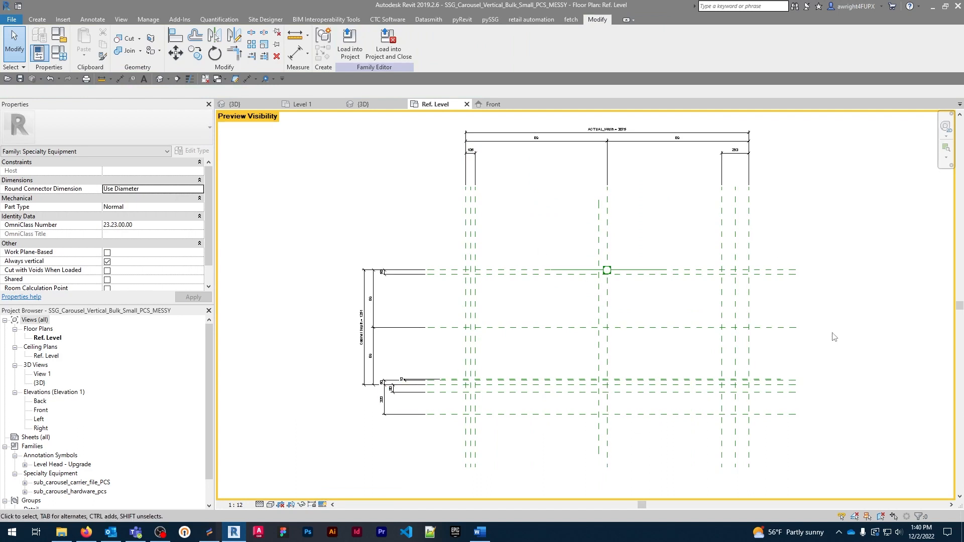
{"action": "middle_click_drag", "start_coordinate": [783, 336], "coordinate": [768, 320]}
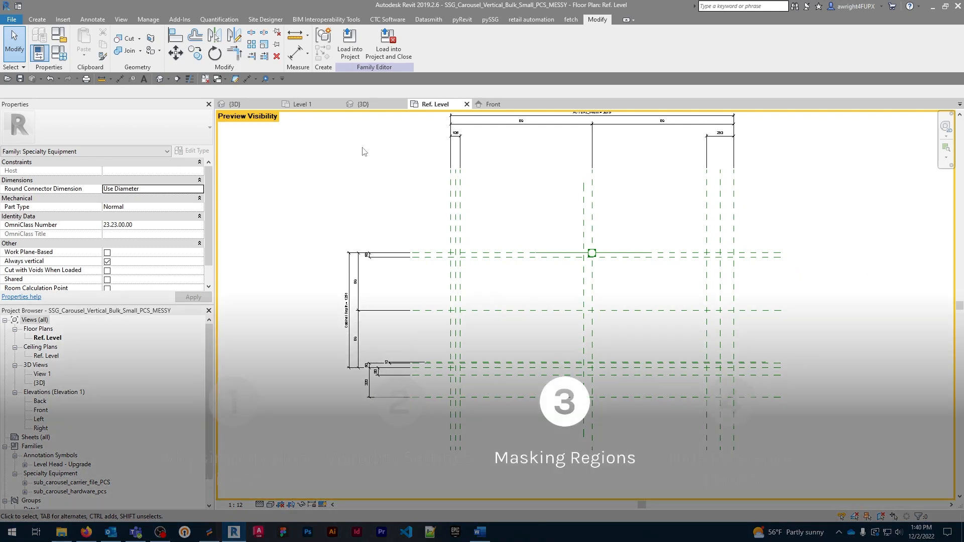
Step: Review the Specialty Equipment subcategories in Object Styles, widening the category column to read their full names
{"action": "left_click", "coordinate": [156, 20]}
{"action": "left_click", "coordinate": [67, 44]}
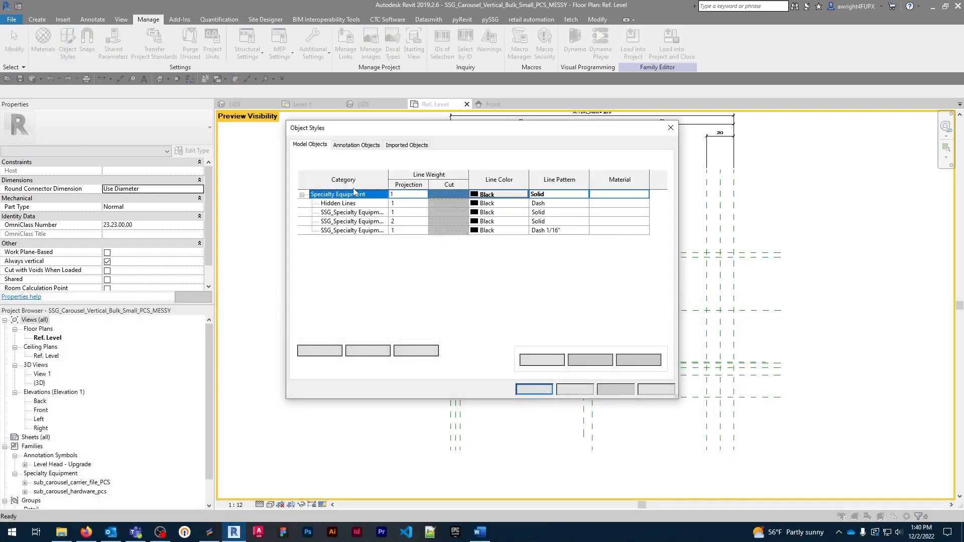
{"action": "left_click_drag", "start_coordinate": [389, 176], "coordinate": [415, 177]}
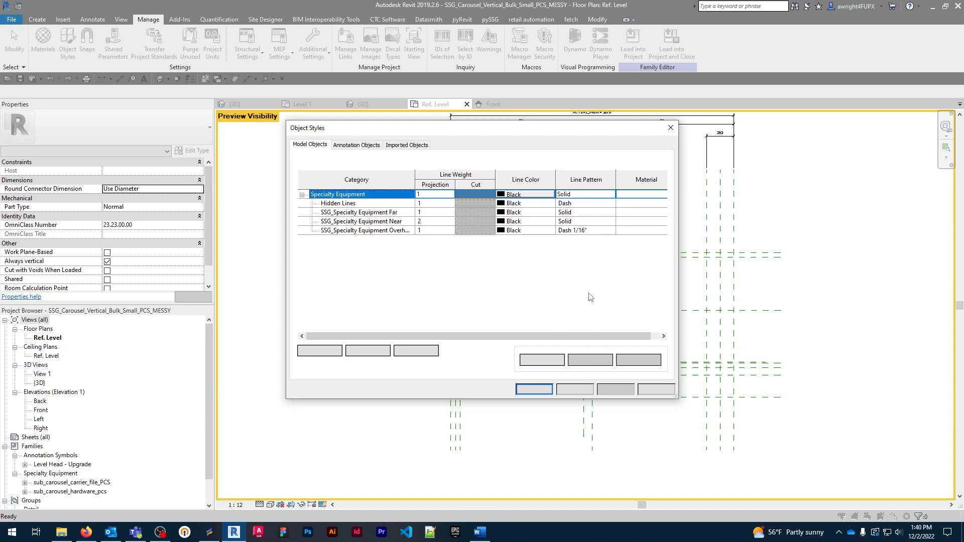
{"action": "left_click", "coordinate": [534, 390]}
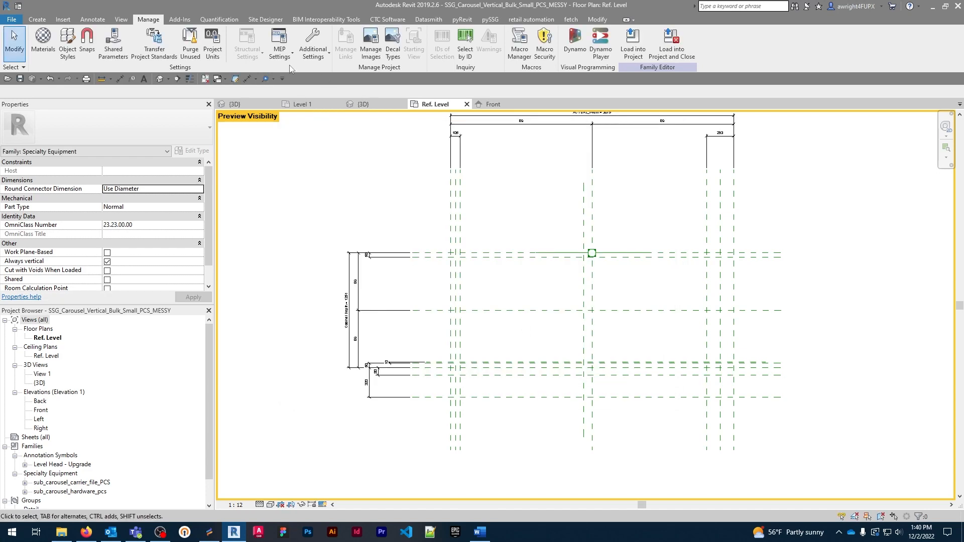
Step: Sketch a masking region in SSG_Specialty Equipment Near with lines locked to the left, right and back planes and the one just ahead of the cabinet front
{"action": "left_click", "coordinate": [93, 20]}
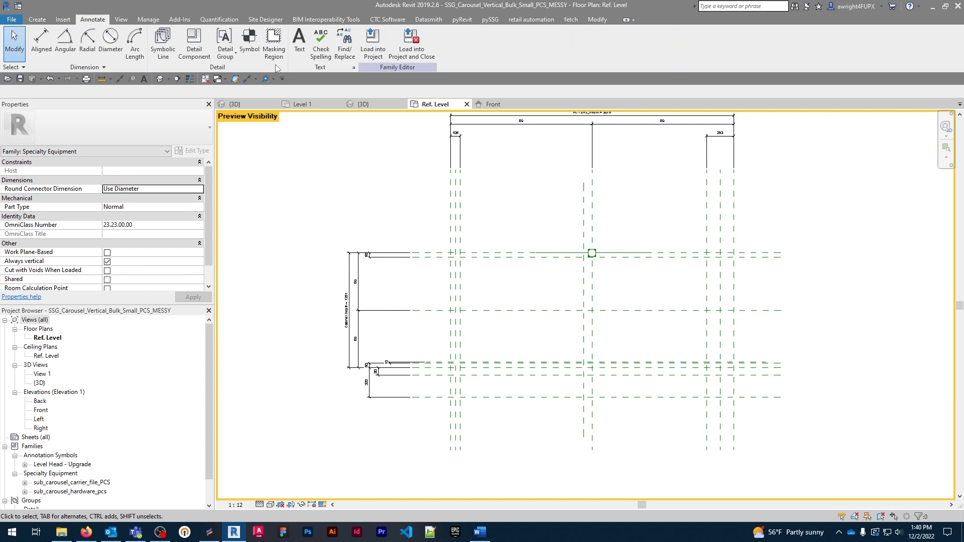
{"action": "left_click", "coordinate": [274, 45]}
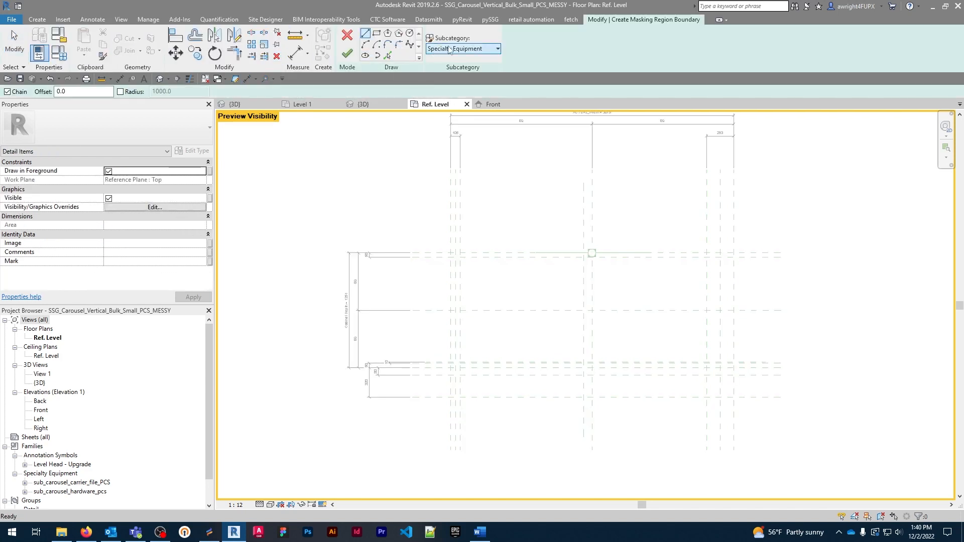
{"action": "left_click", "coordinate": [449, 49]}
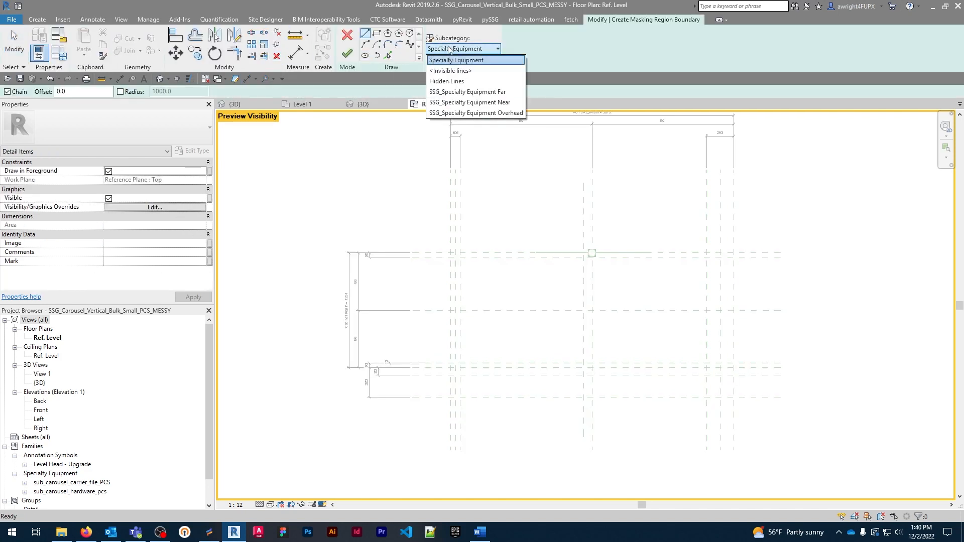
{"action": "left_click", "coordinate": [475, 103]}
{"action": "left_click", "coordinate": [389, 57]}
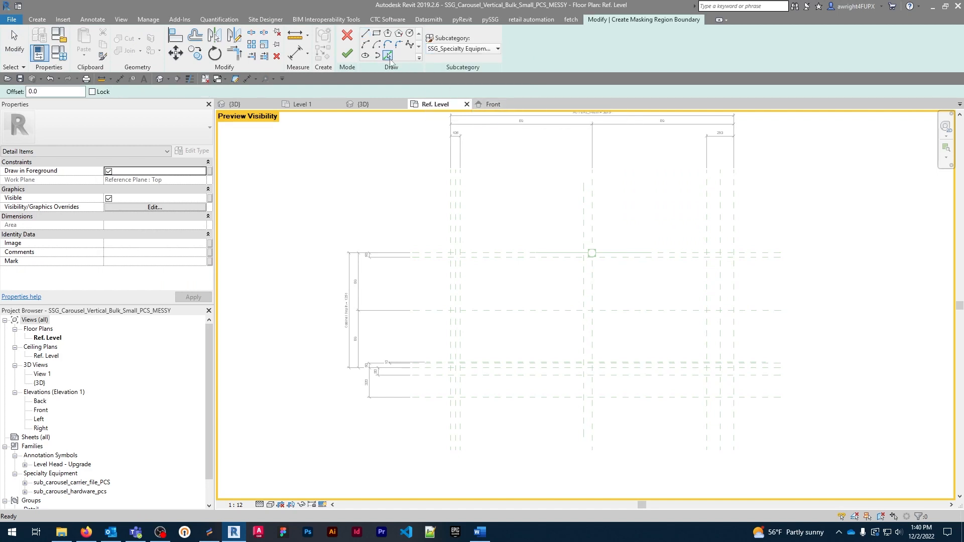
{"action": "left_click", "coordinate": [105, 92]}
{"action": "left_click", "coordinate": [449, 198]}
{"action": "left_click", "coordinate": [441, 253]}
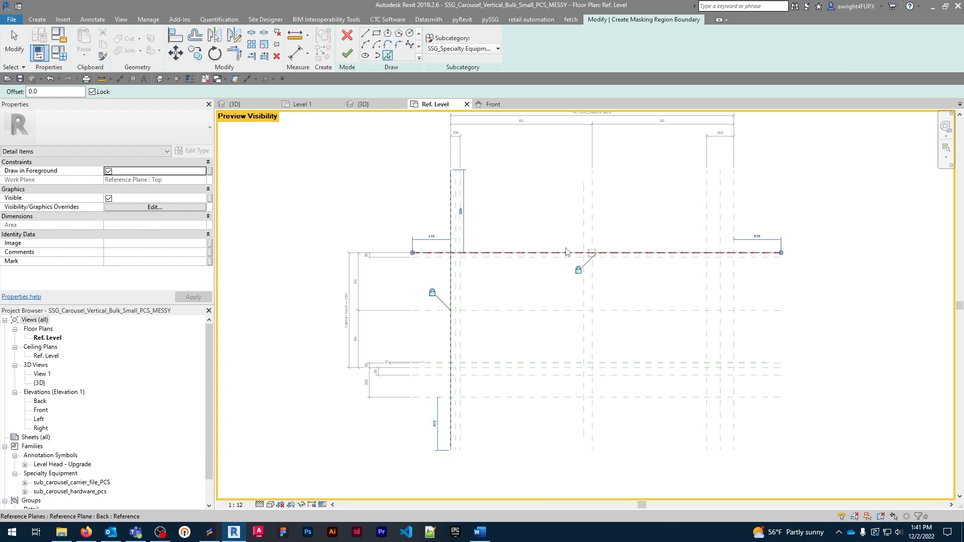
{"action": "left_click", "coordinate": [736, 208]}
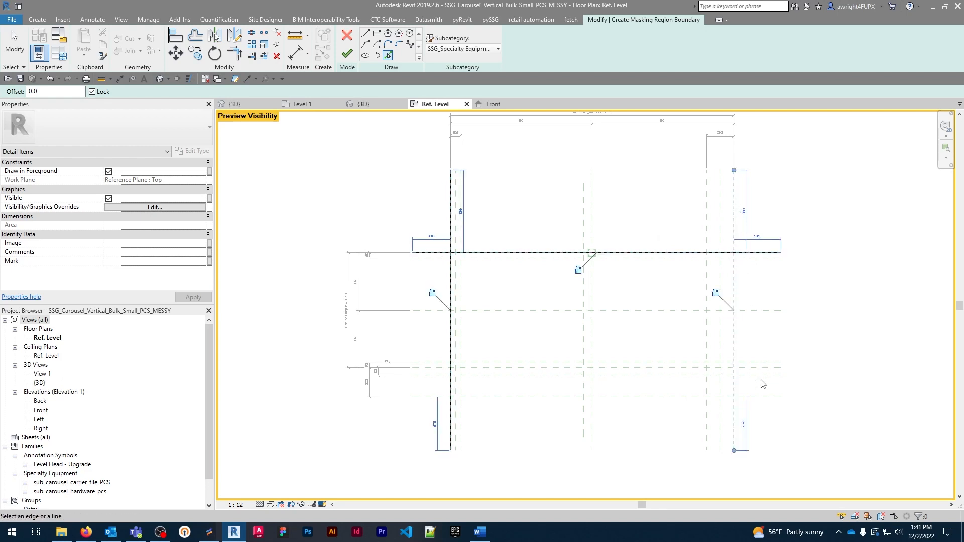
{"action": "left_click", "coordinate": [761, 370]}
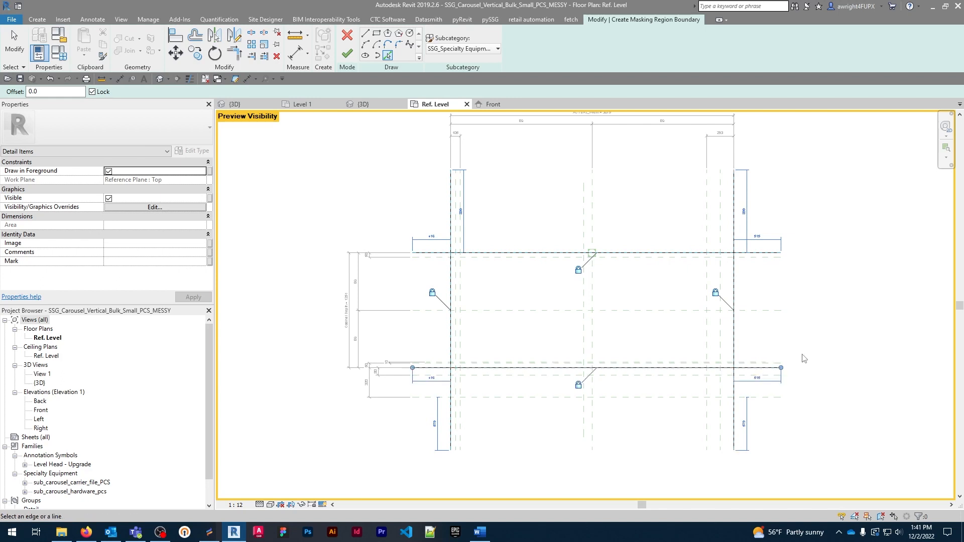
{"action": "key", "text": "ctrl+z"}
{"action": "left_click", "coordinate": [756, 377]}
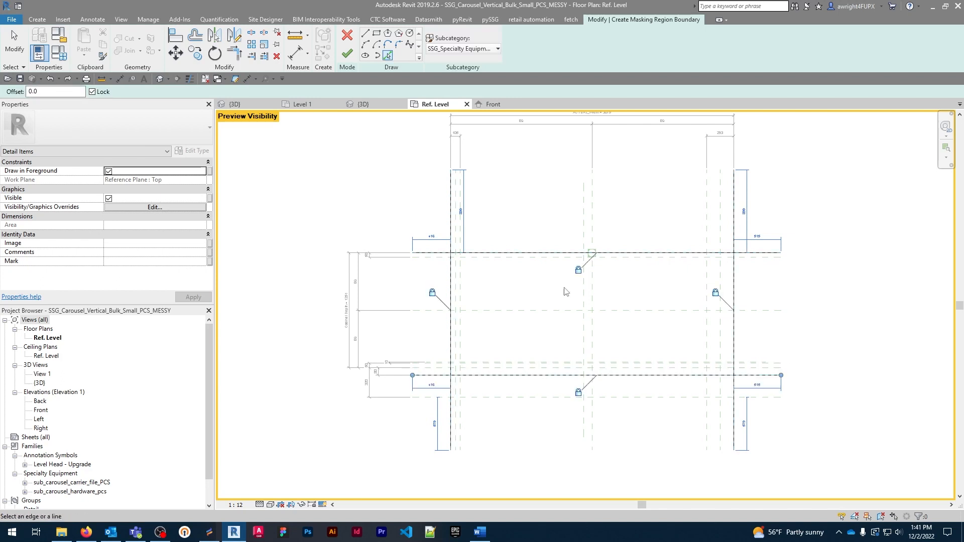
Step: Trim the four masking region lines into a closed rectangle around the cabinet and finish the region
{"action": "key", "text": "t"}
{"action": "key", "text": "r"}
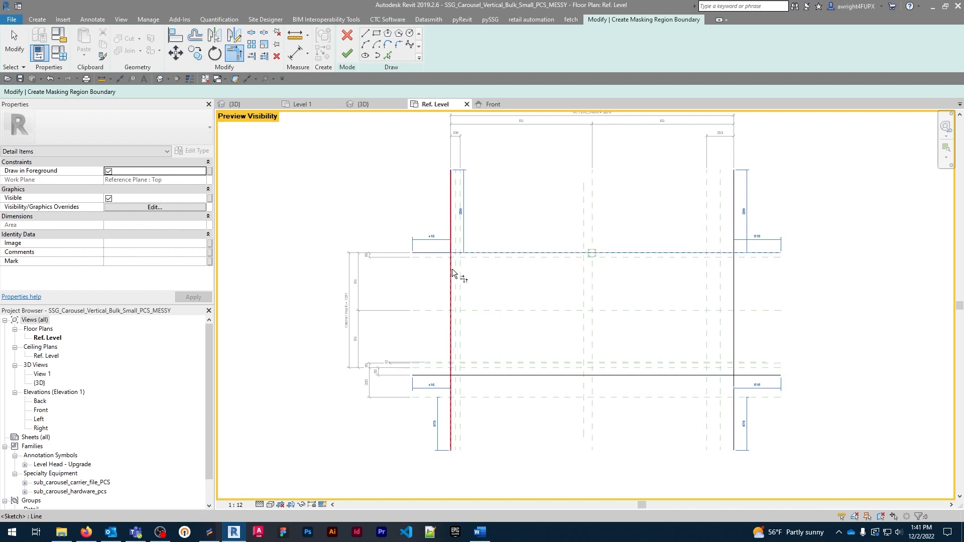
{"action": "left_click", "coordinate": [452, 355]}
{"action": "left_click", "coordinate": [578, 375]}
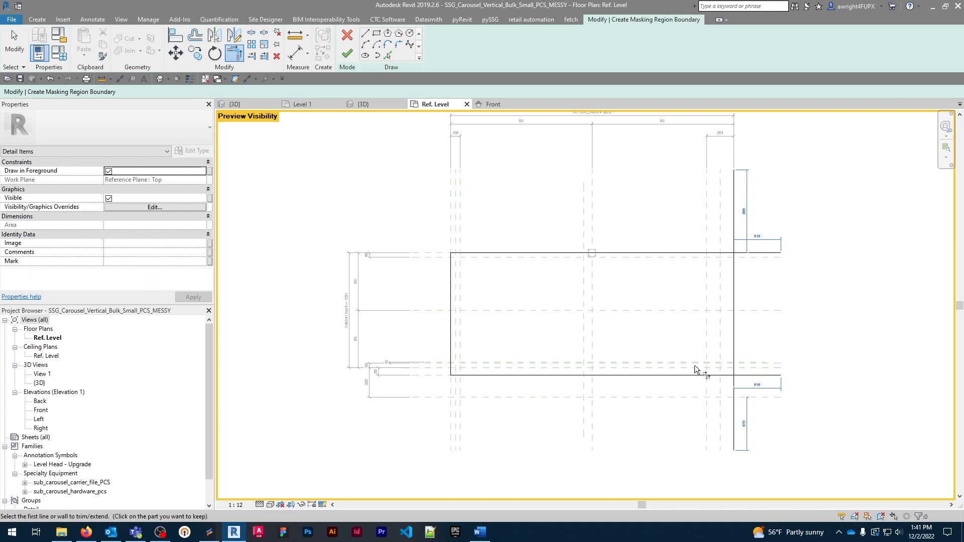
{"action": "left_click", "coordinate": [726, 375]}
{"action": "left_click", "coordinate": [733, 342]}
{"action": "left_click", "coordinate": [733, 264]}
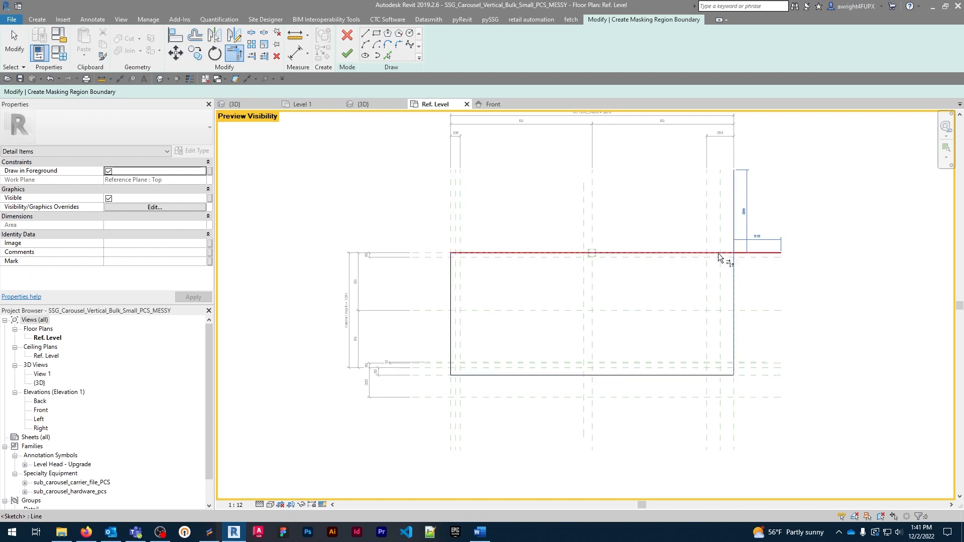
{"action": "left_click", "coordinate": [718, 253]}
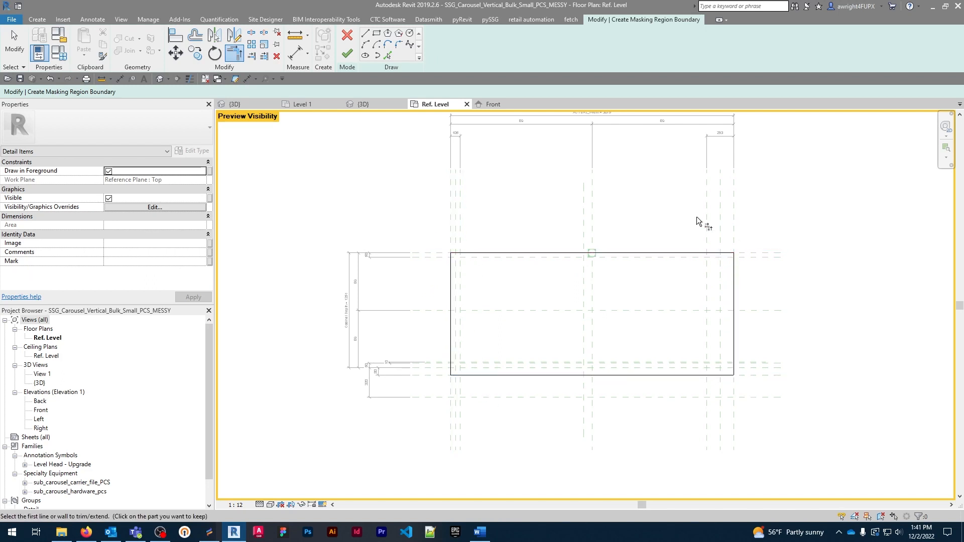
{"action": "left_click", "coordinate": [348, 54]}
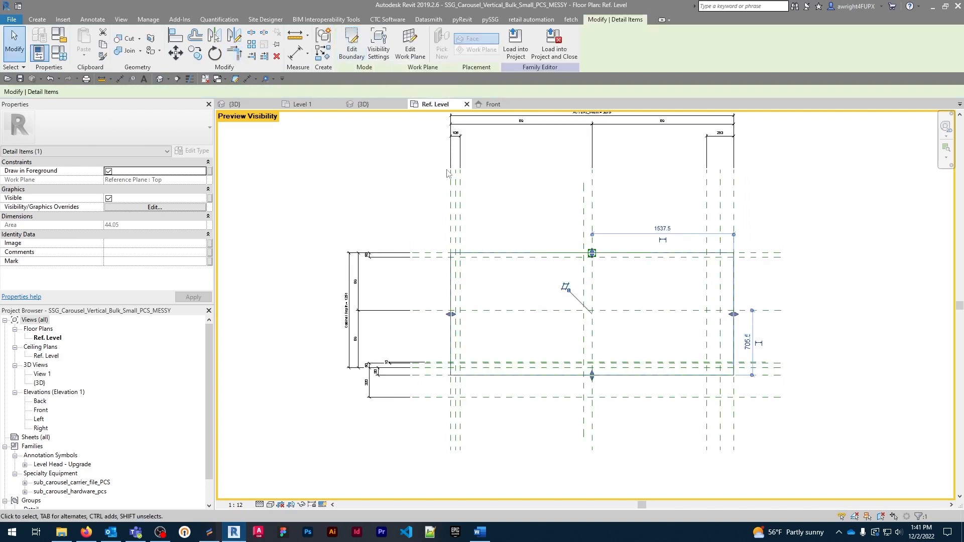
Step: Assign the cabinet masking region to the work plane Reference Plane : Top
{"action": "left_click", "coordinate": [406, 57]}
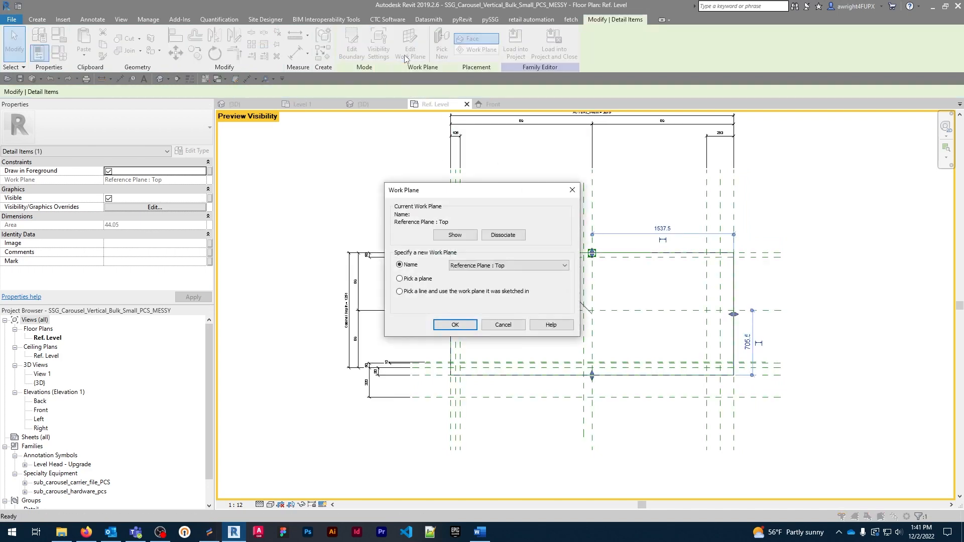
{"action": "left_click", "coordinate": [498, 266]}
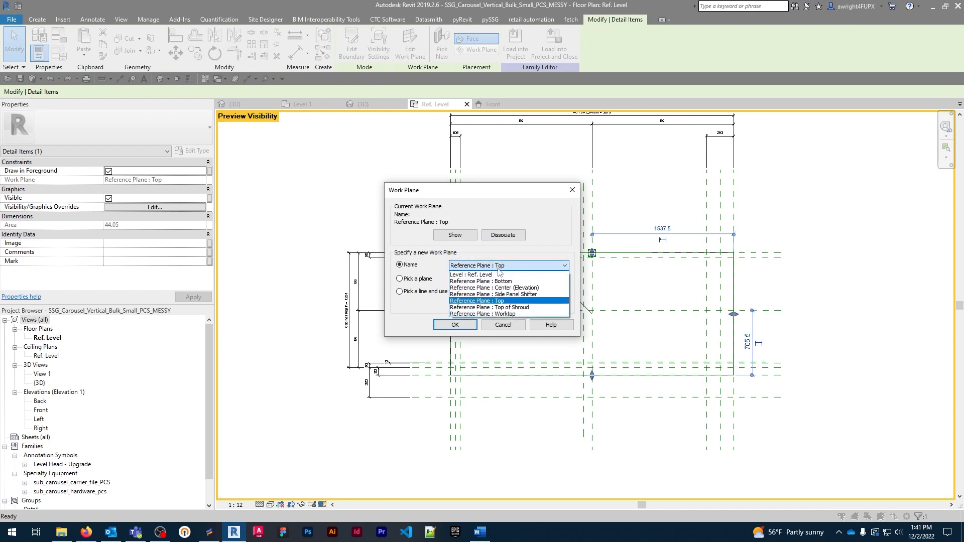
{"action": "left_click", "coordinate": [501, 300]}
{"action": "left_click", "coordinate": [455, 325]}
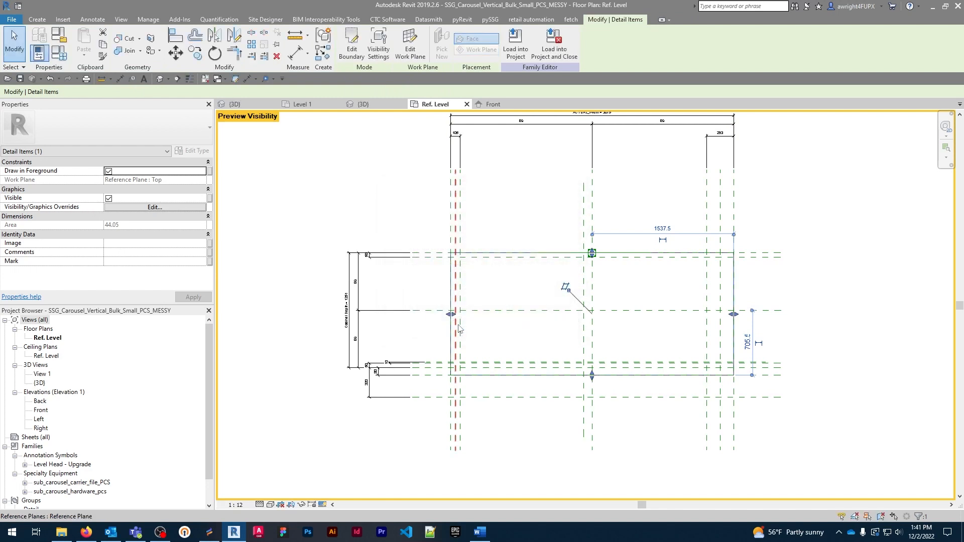
{"action": "left_click", "coordinate": [552, 182]}
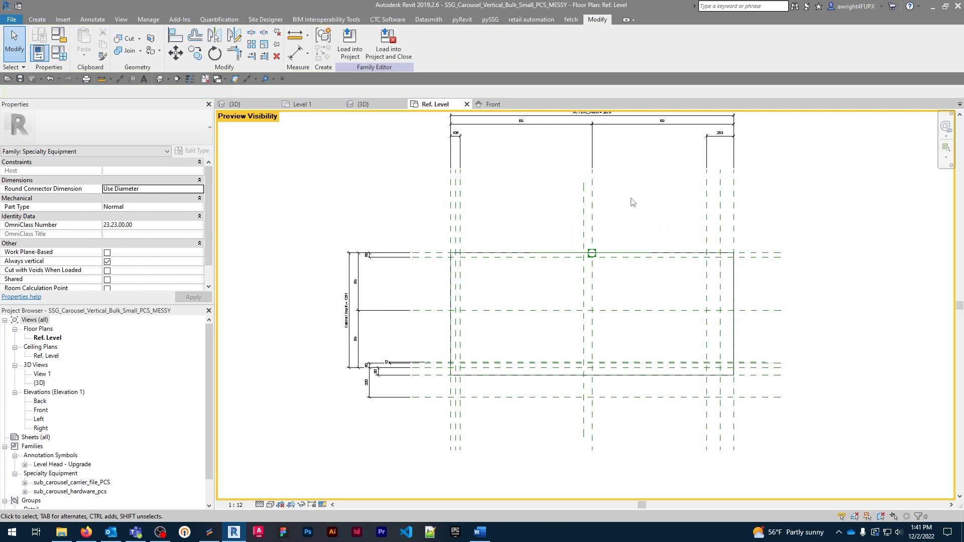
{"action": "left_click", "coordinate": [734, 294]}
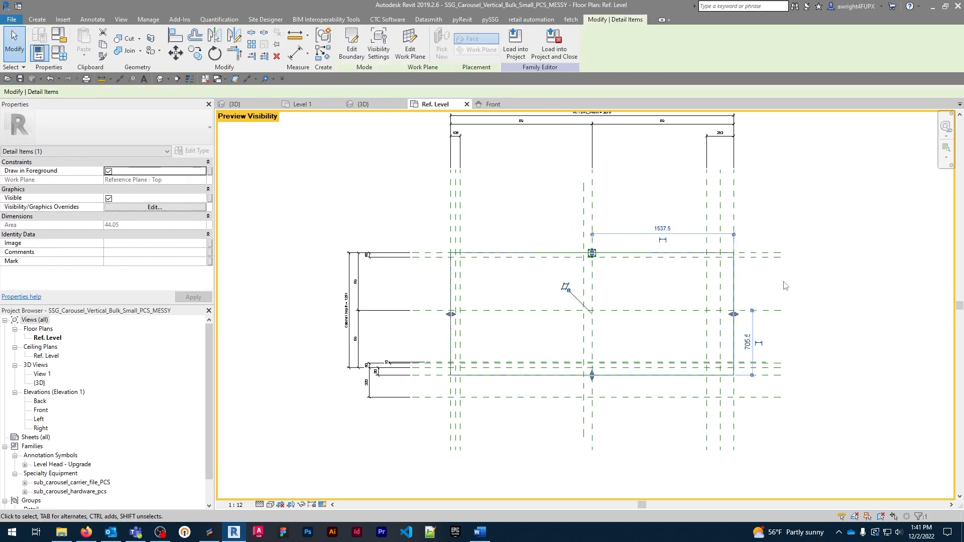
{"action": "left_click", "coordinate": [793, 260]}
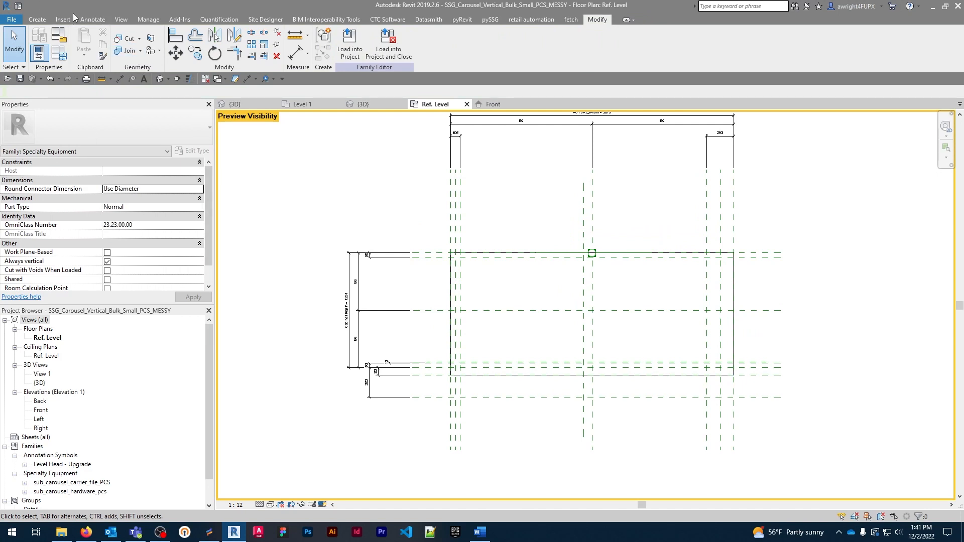
Step: Sketch a second masking region in an SSG_Specialty Equipment subcategory, with lines locked to the side planes, the cabinet region's front plane and the frontmost plane
{"action": "left_click", "coordinate": [93, 19]}
{"action": "left_click", "coordinate": [274, 41]}
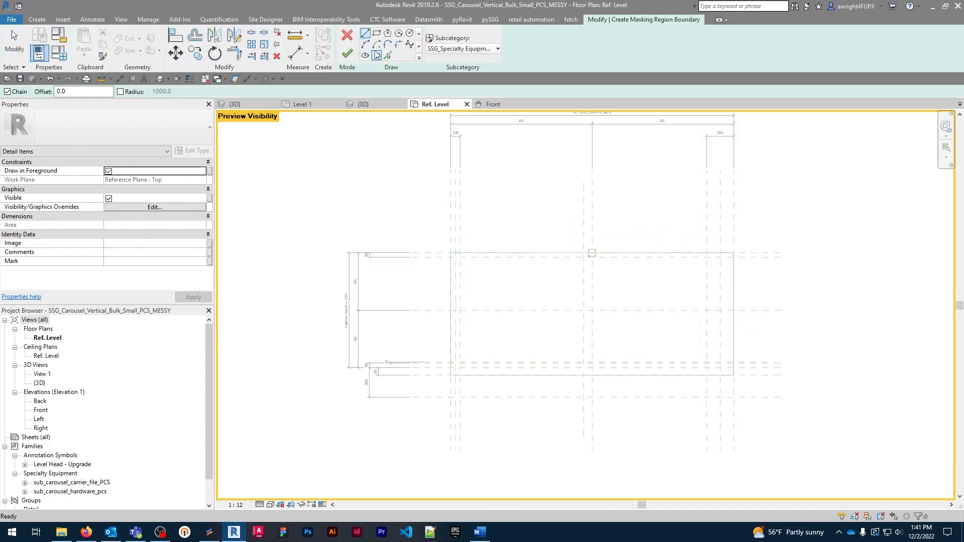
{"action": "left_click", "coordinate": [465, 49]}
{"action": "left_click", "coordinate": [486, 93]}
{"action": "left_click", "coordinate": [388, 56]}
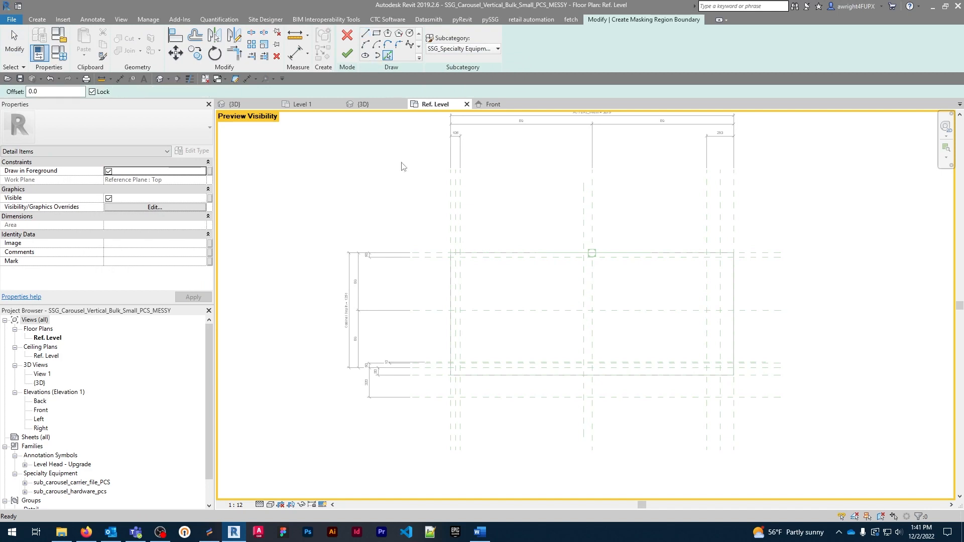
{"action": "left_click", "coordinate": [429, 375]}
{"action": "left_click", "coordinate": [450, 434]}
{"action": "left_click", "coordinate": [734, 432]}
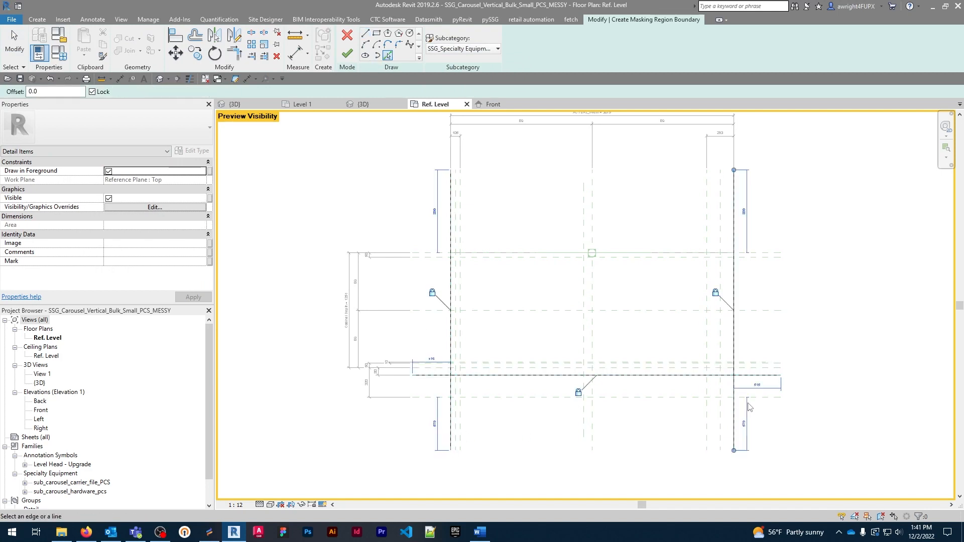
{"action": "left_click", "coordinate": [522, 397]}
Step: Trim the second region's lines into a closed narrow rectangle along the cabinet front and finish the region
{"action": "key", "text": "t"}
{"action": "key", "text": "r"}
{"action": "left_click", "coordinate": [477, 398]}
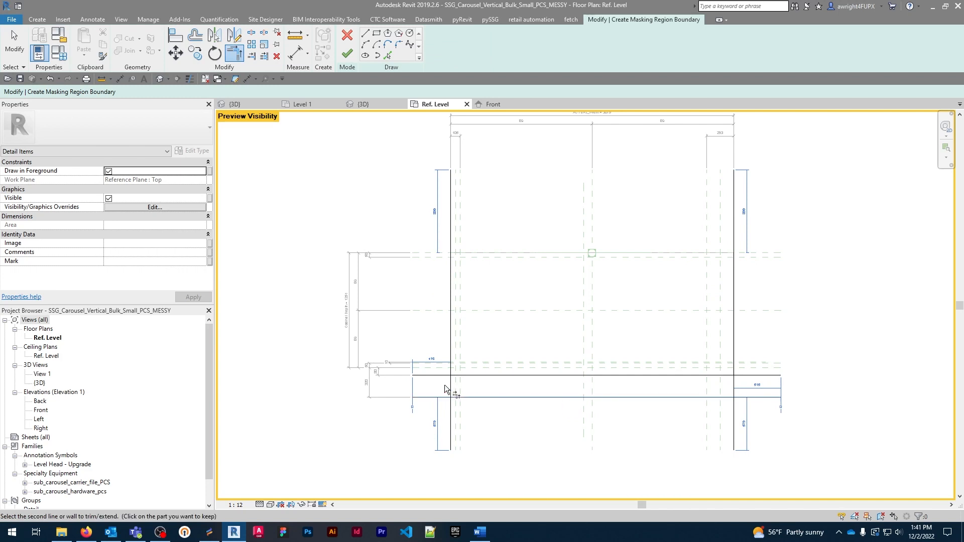
{"action": "left_click", "coordinate": [449, 383]}
{"action": "left_click", "coordinate": [460, 374]}
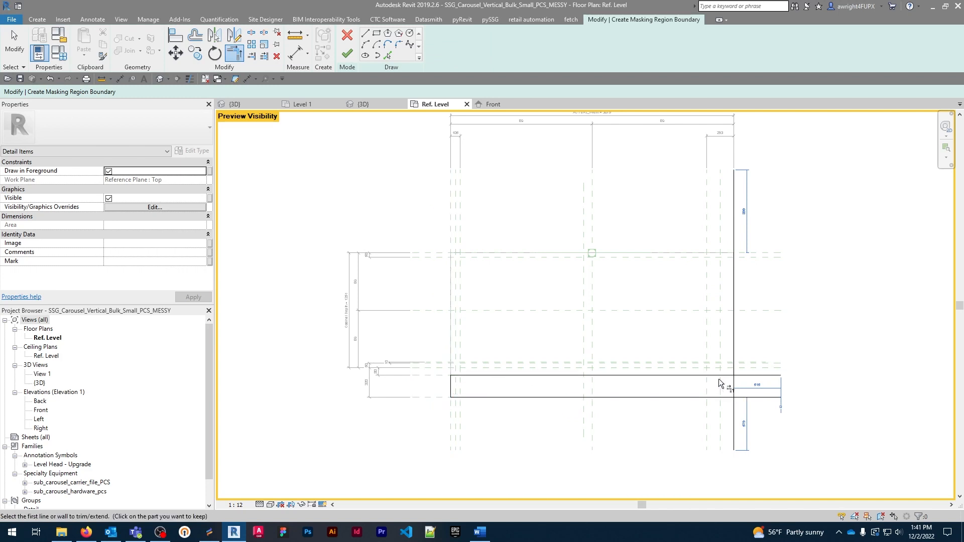
{"action": "left_click", "coordinate": [719, 376]}
{"action": "left_click", "coordinate": [734, 389]}
{"action": "left_click", "coordinate": [730, 396]}
{"action": "left_click", "coordinate": [732, 389]}
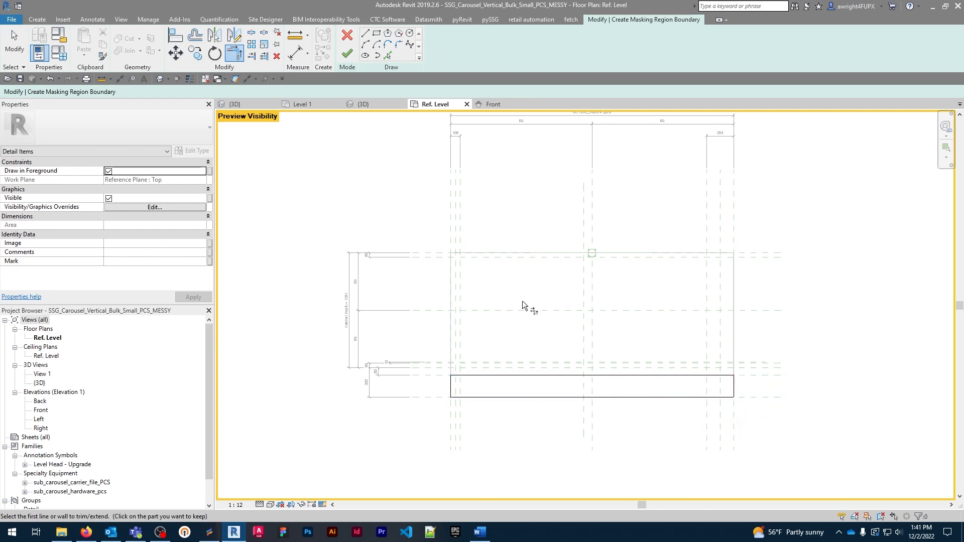
{"action": "left_click", "coordinate": [356, 52]}
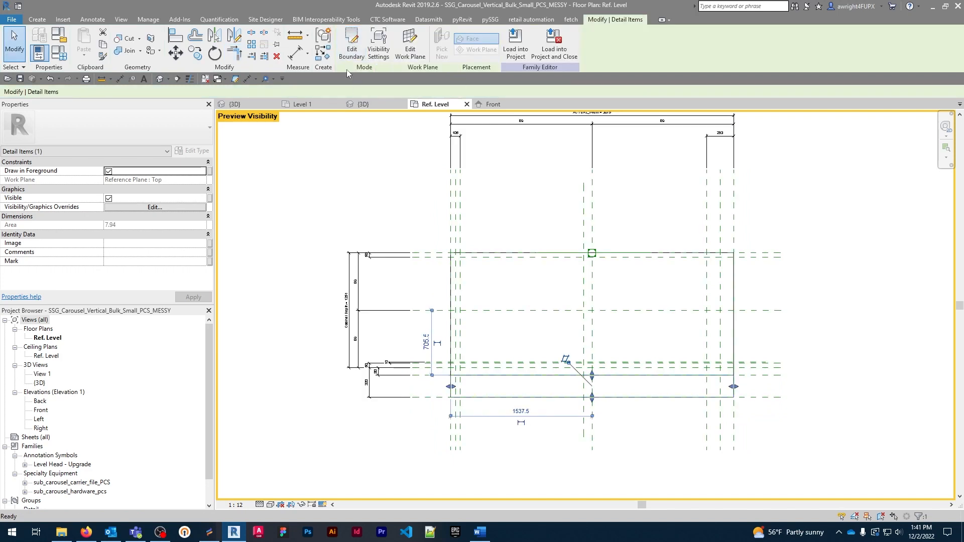
Step: Check that the front masking region's work plane is Reference Plane : Top
{"action": "left_click", "coordinate": [410, 45]}
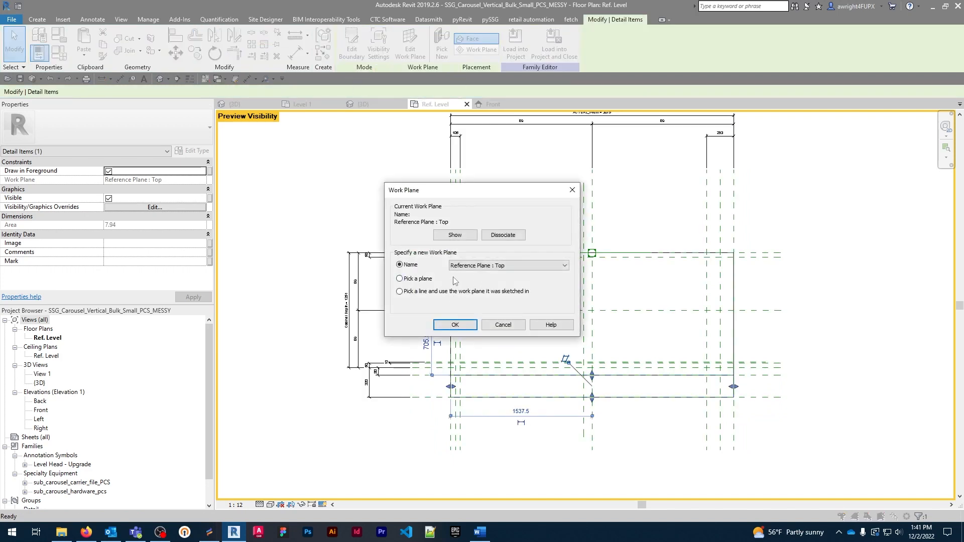
{"action": "left_click", "coordinate": [455, 324]}
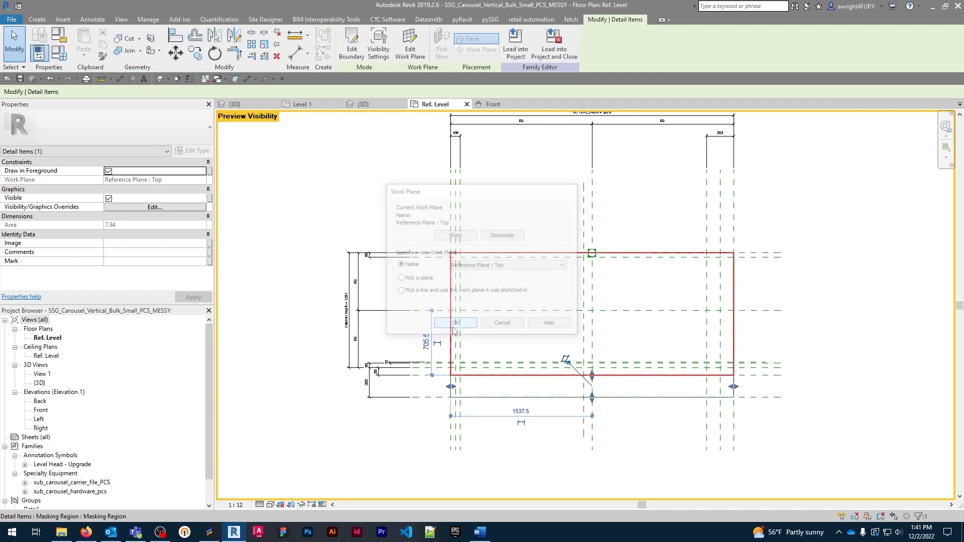
{"action": "key", "text": "Escape"}
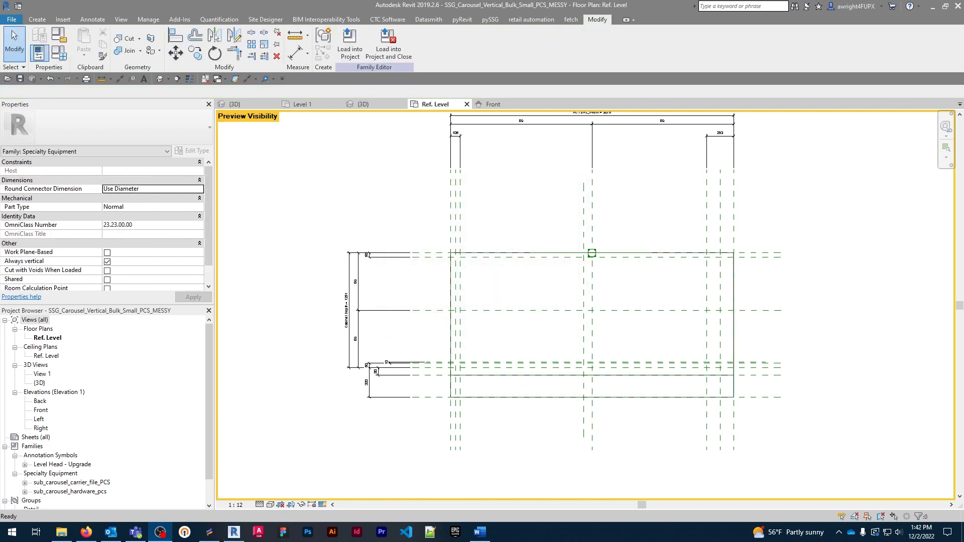
Step: Associate the front masking region's Visible property with the family parameter ADD_Worksurface
{"action": "left_click", "coordinate": [635, 404]}
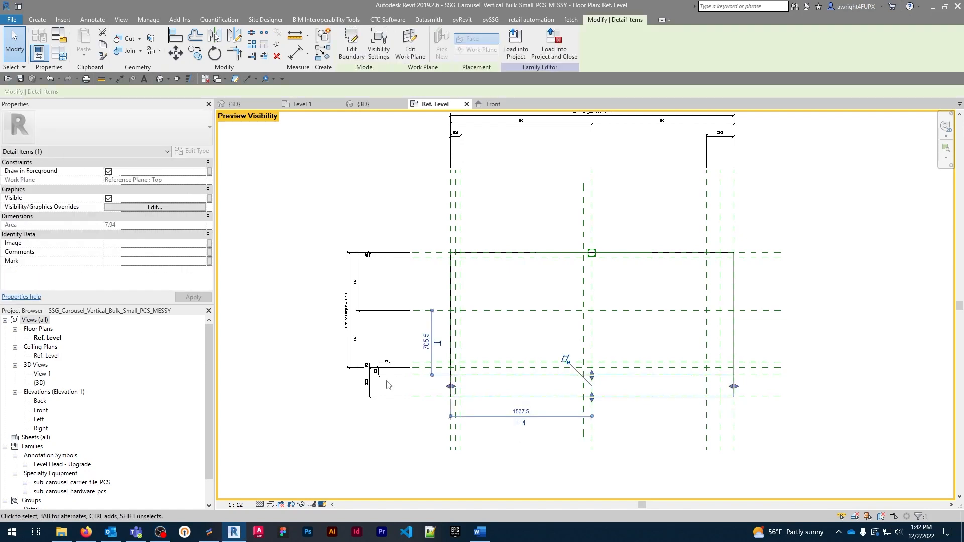
{"action": "left_click", "coordinate": [210, 199]}
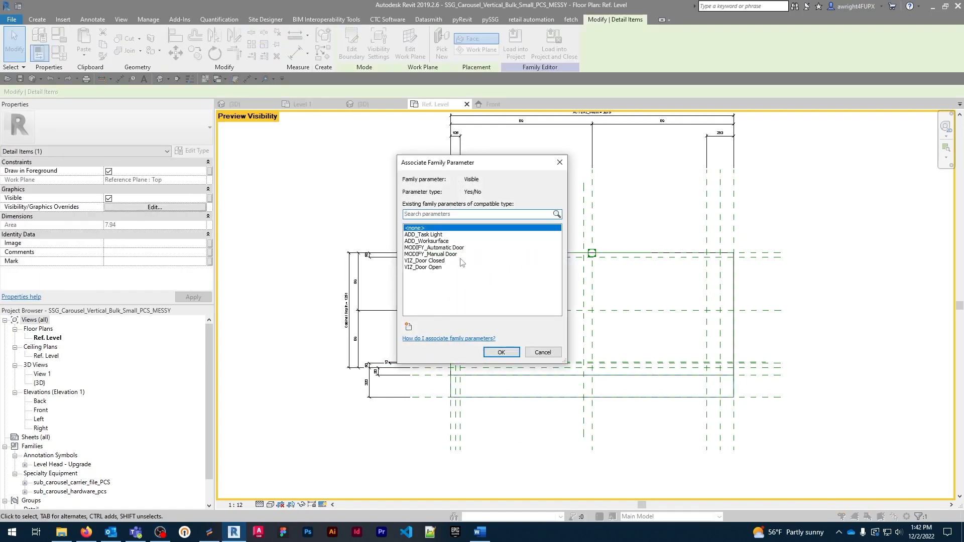
{"action": "left_click", "coordinate": [445, 242]}
{"action": "left_click", "coordinate": [502, 352]}
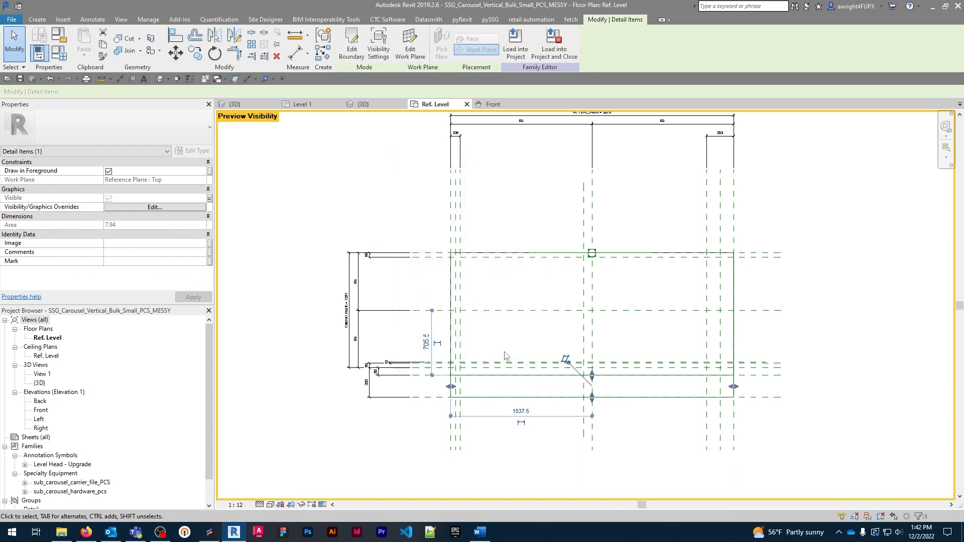
{"action": "left_click", "coordinate": [841, 337]}
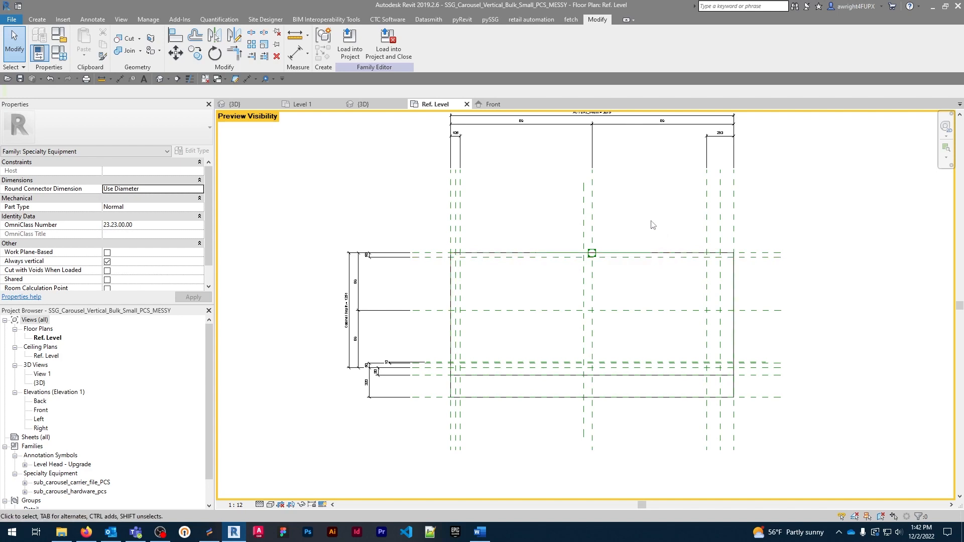
Step: Draw a short horizontal reference plane about 243 mm in front of the back plane and dimension it to the back plane
{"action": "key", "text": "r"}
{"action": "key", "text": "p"}
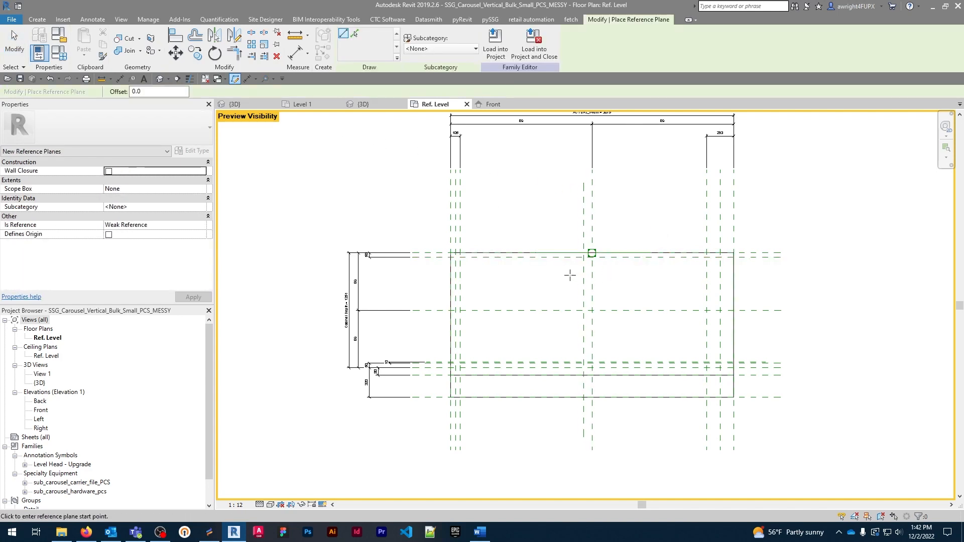
{"action": "left_click", "coordinate": [572, 274]}
{"action": "left_click", "coordinate": [617, 276]}
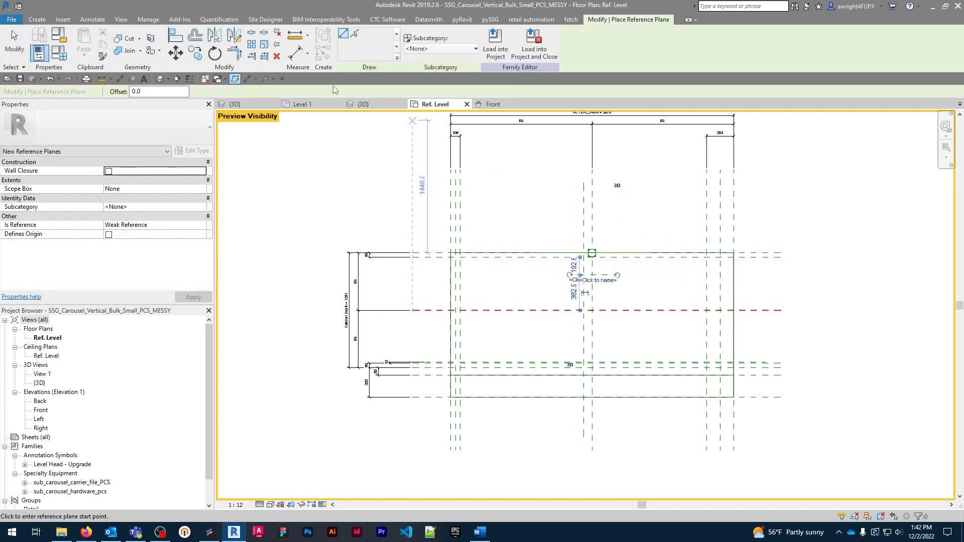
{"action": "left_click", "coordinate": [301, 55]}
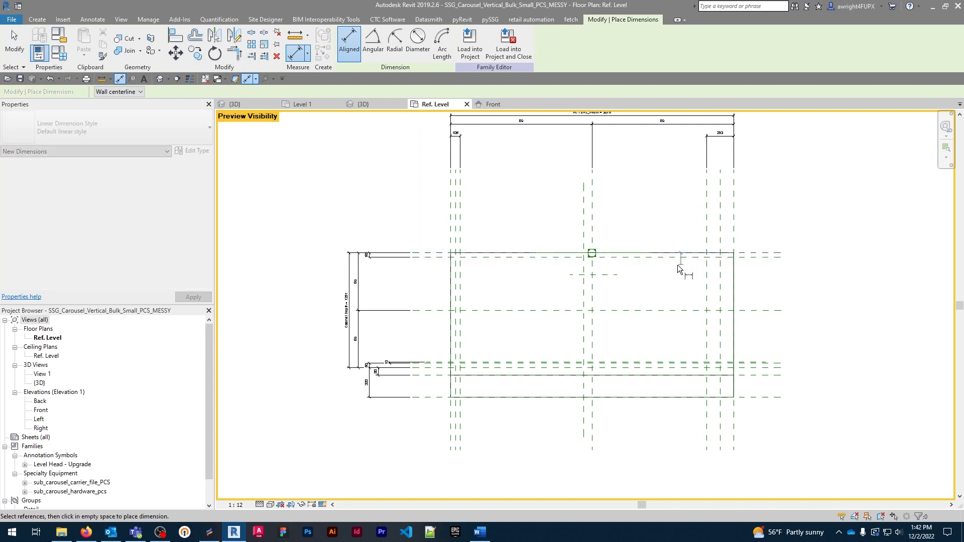
{"action": "left_click", "coordinate": [611, 276]}
{"action": "left_click", "coordinate": [792, 274]}
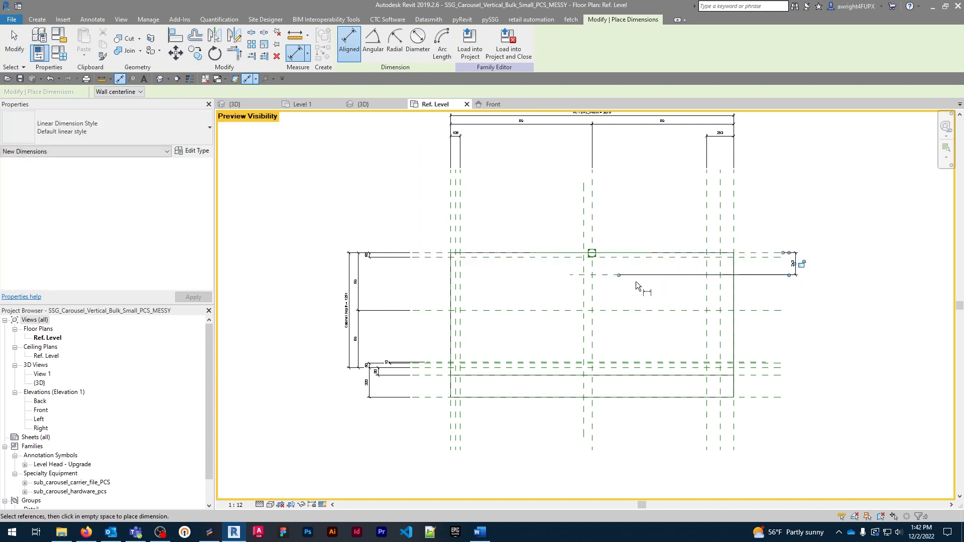
{"action": "key", "text": "Escape"}
{"action": "key", "text": "Escape"}
Step: Set the new reference plane's distance from the back plane to 152.4 mm and lock the dimension
{"action": "left_click", "coordinate": [602, 275]}
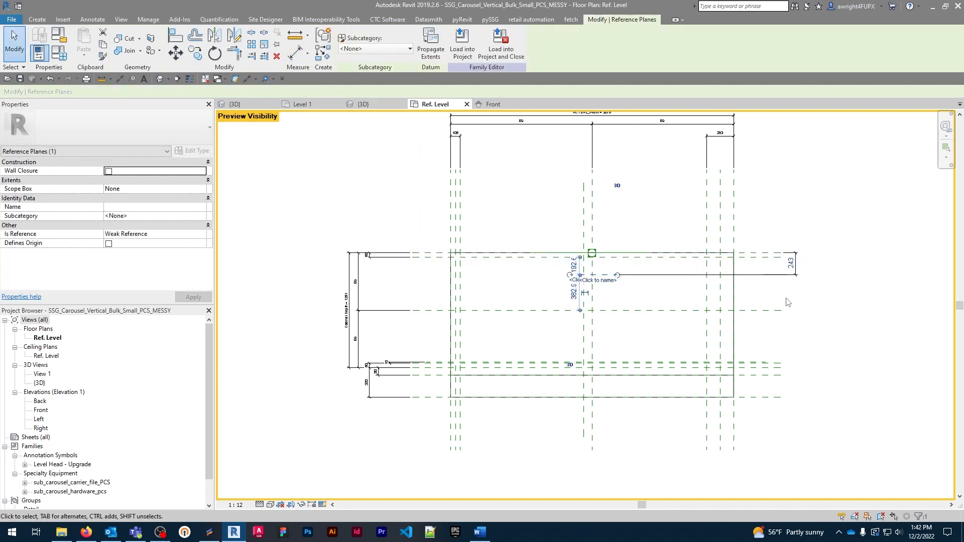
{"action": "left_click", "coordinate": [794, 273]}
{"action": "type", "text": "152"}
{"action": "key", "text": "Return"}
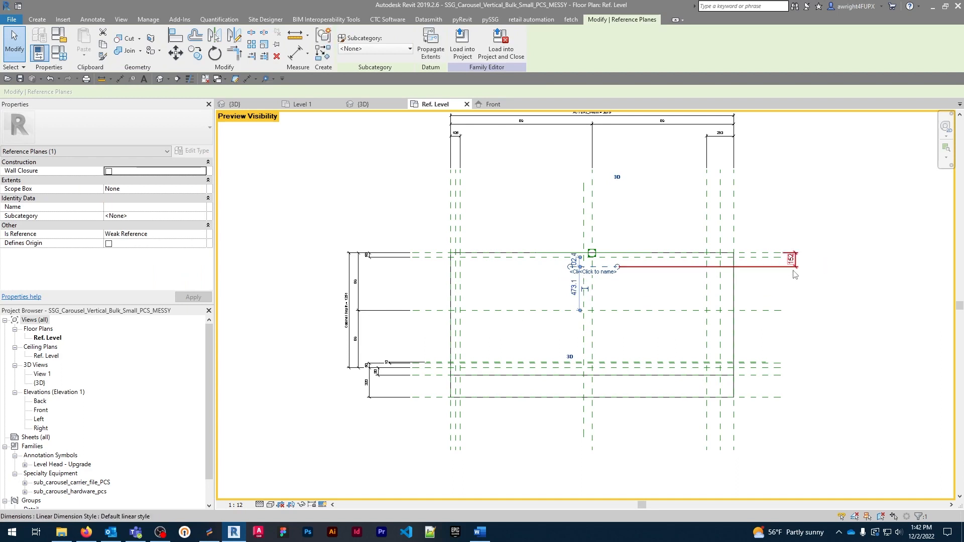
{"action": "left_click", "coordinate": [799, 267]}
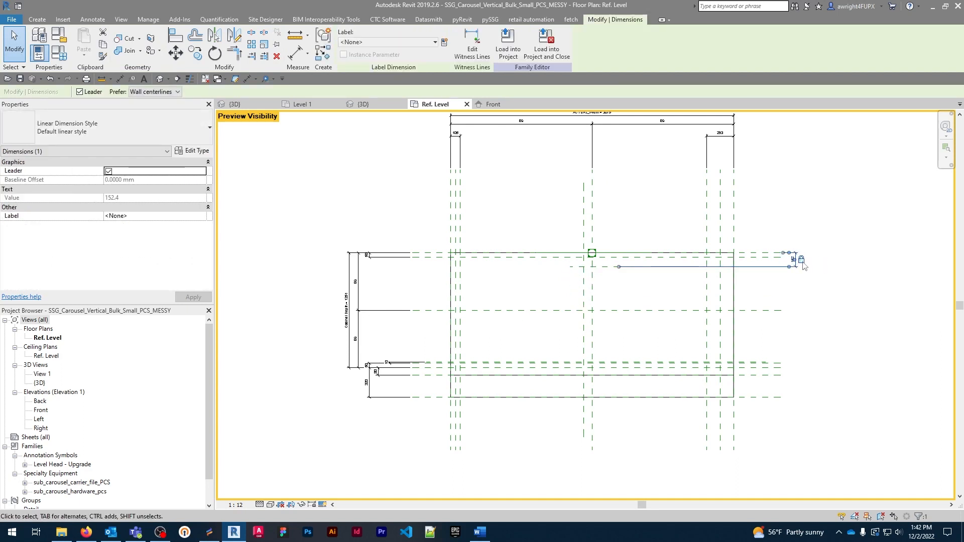
{"action": "left_click", "coordinate": [832, 277]}
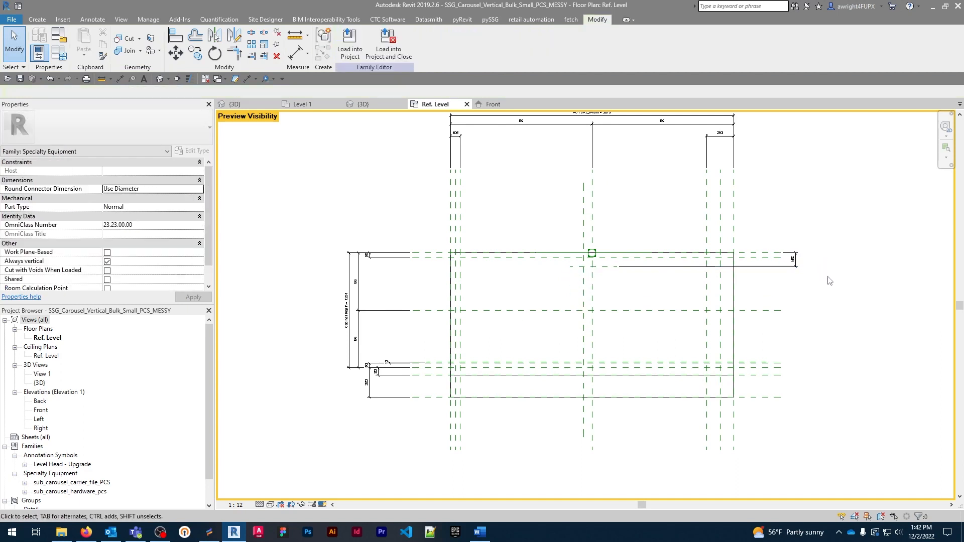
Step: Place a locked symbolic line of subcategory <Invisible lines> along the vertical centre reference plane
{"action": "left_click", "coordinate": [106, 21]}
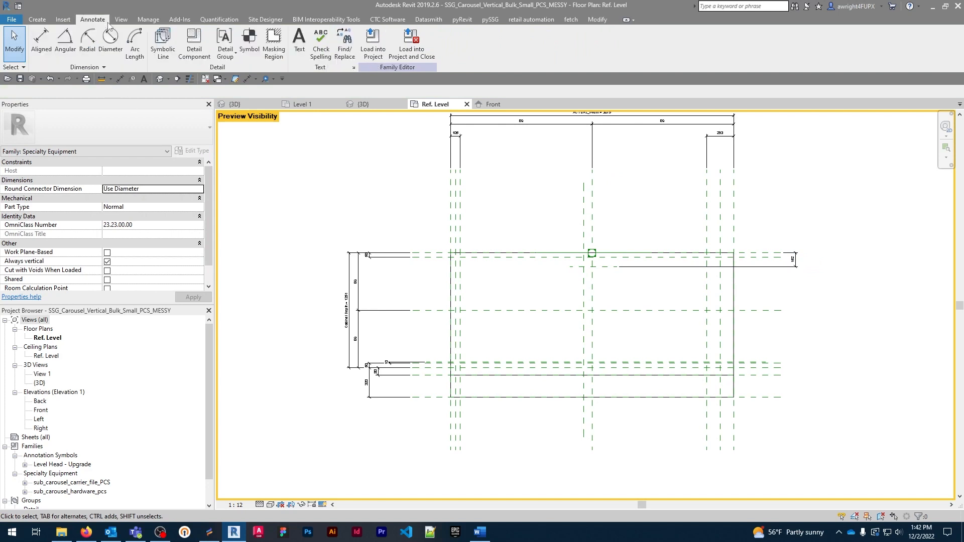
{"action": "left_click", "coordinate": [160, 52]}
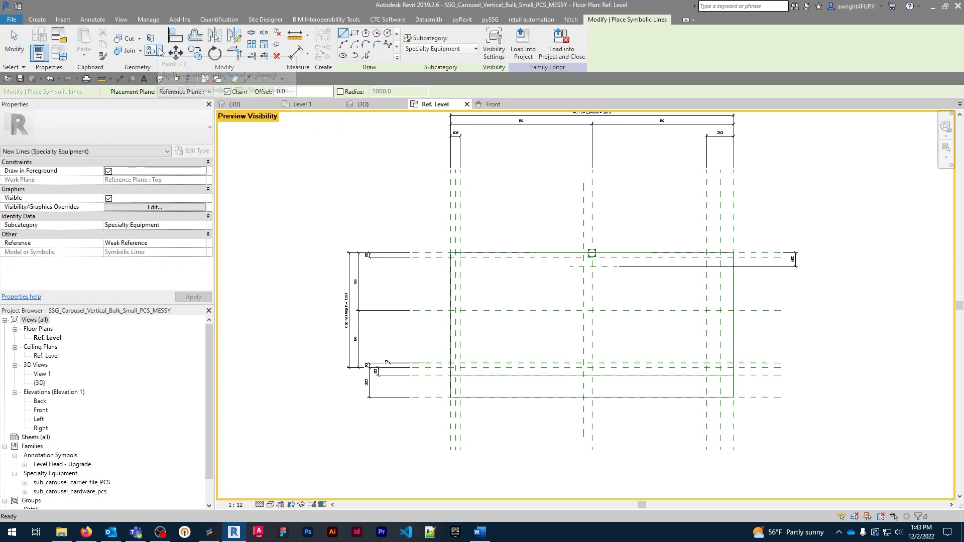
{"action": "left_click", "coordinate": [475, 49]}
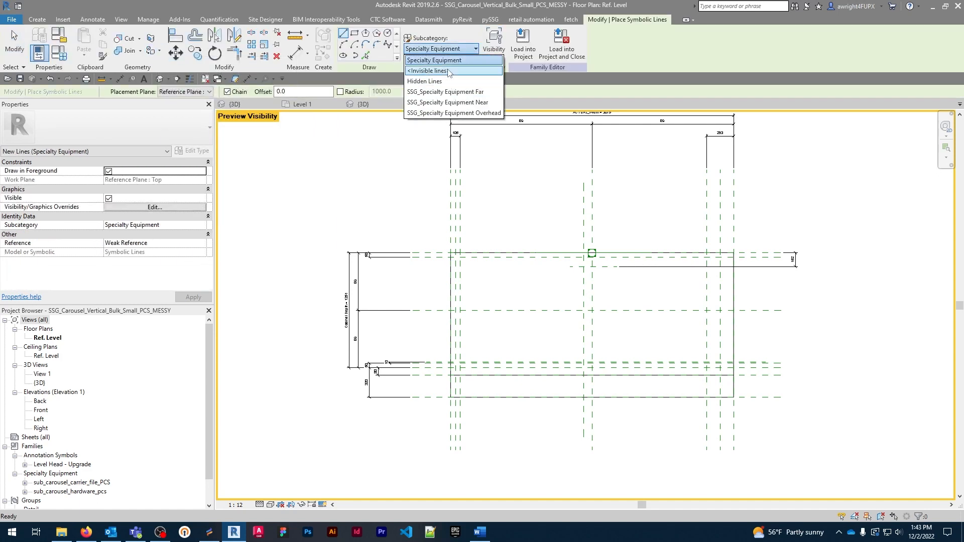
{"action": "left_click", "coordinate": [442, 57]}
{"action": "left_click", "coordinate": [366, 56]}
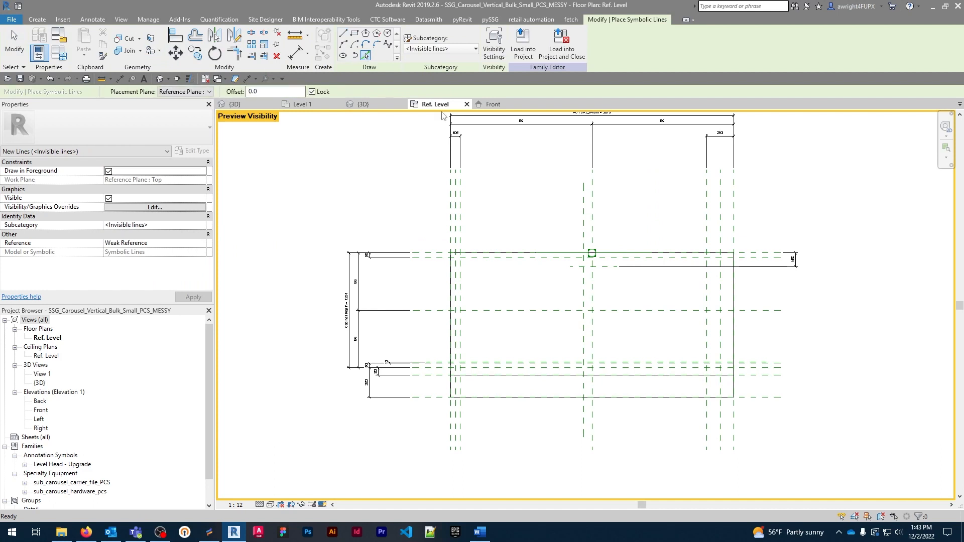
{"action": "left_click", "coordinate": [592, 201]}
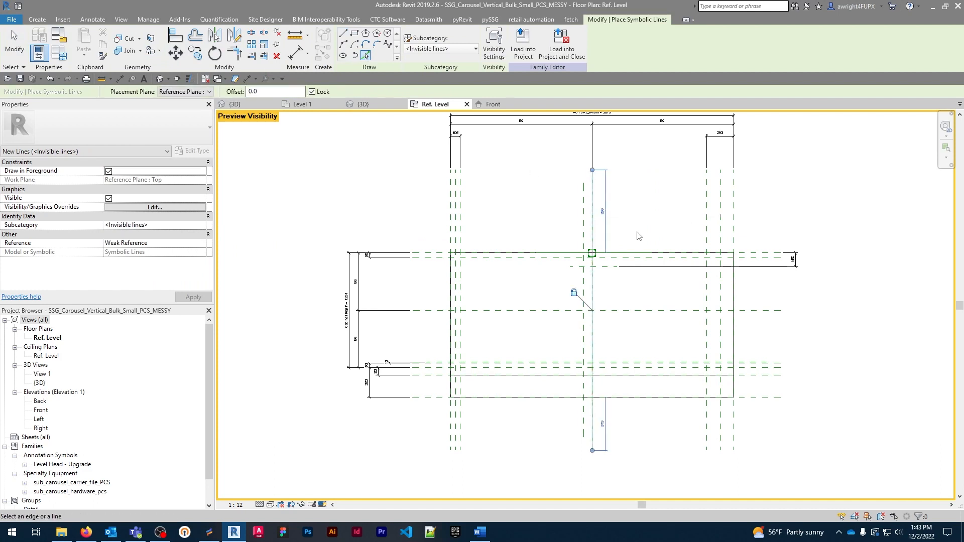
{"action": "key", "text": "Escape"}
Step: Align and lock the invisible line's two ends to the back plane and the short reference plane 152.4 mm in front of it
{"action": "left_click", "coordinate": [176, 41]}
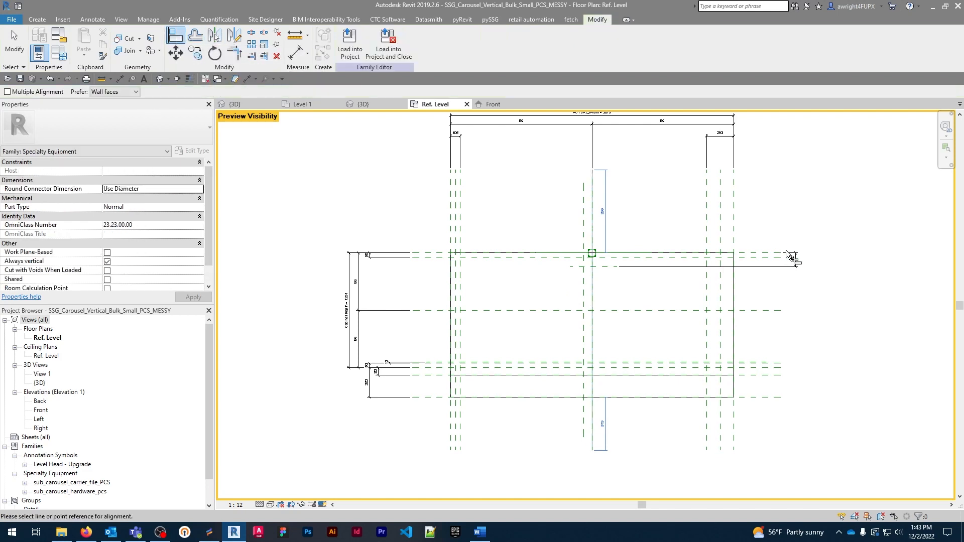
{"action": "left_click", "coordinate": [749, 254]}
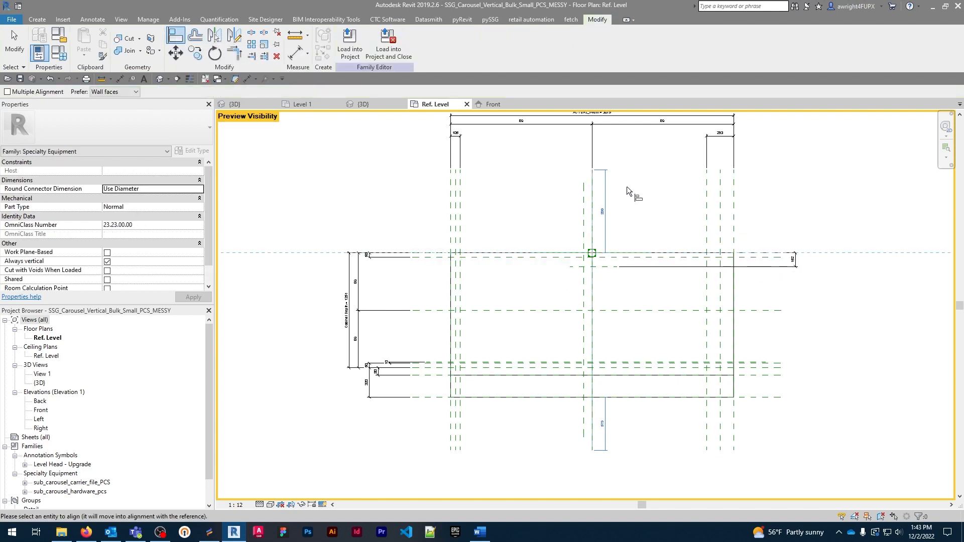
{"action": "left_click", "coordinate": [590, 170]}
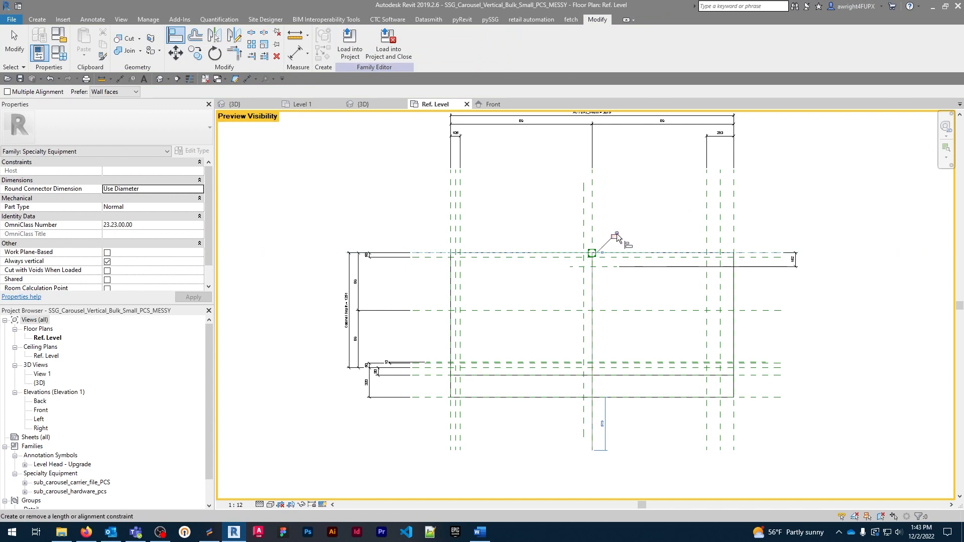
{"action": "left_click", "coordinate": [606, 266]}
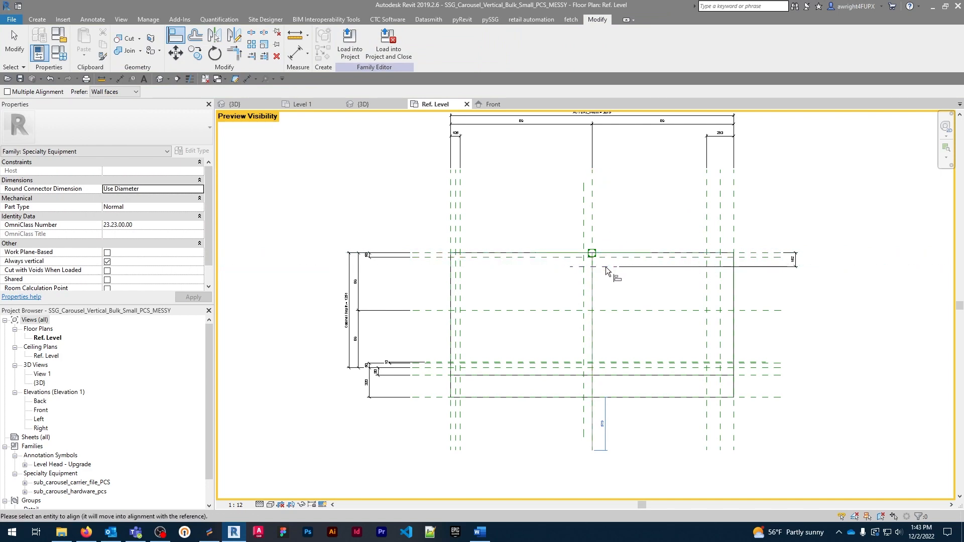
{"action": "left_click", "coordinate": [592, 451]}
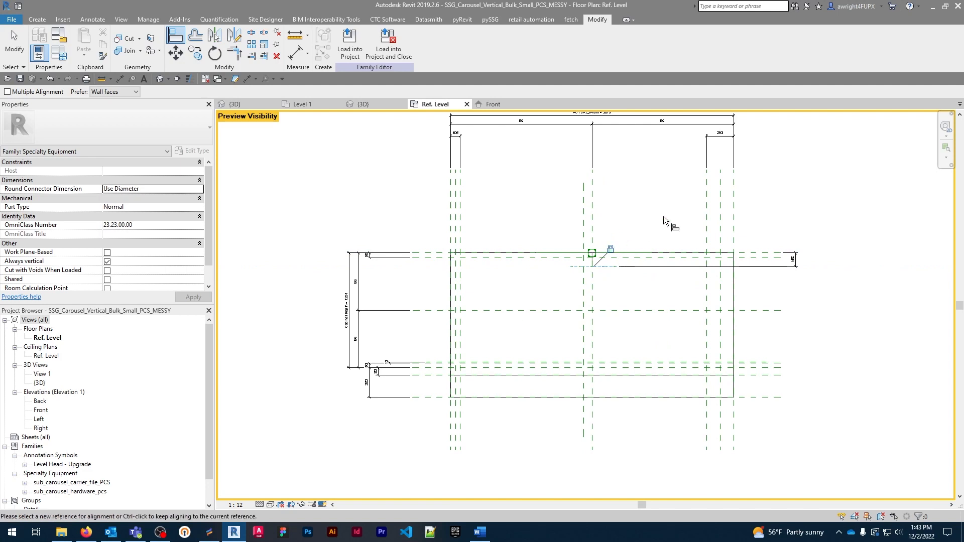
{"action": "left_click", "coordinate": [50, 79]}
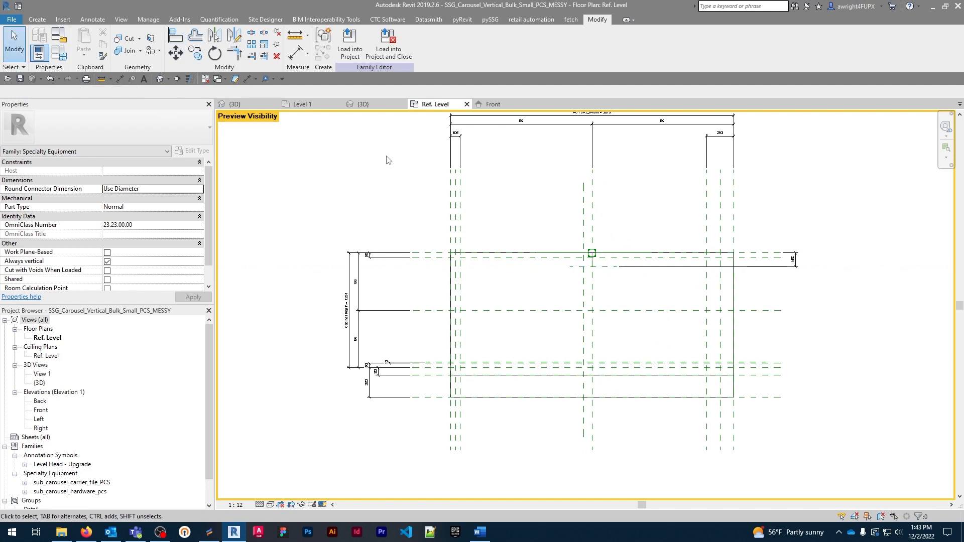
Step: Check that the short invisible line's work plane is Reference Plane : Top
{"action": "scroll", "coordinate": [601, 276], "scroll_direction": "up", "scroll_amount": 1}
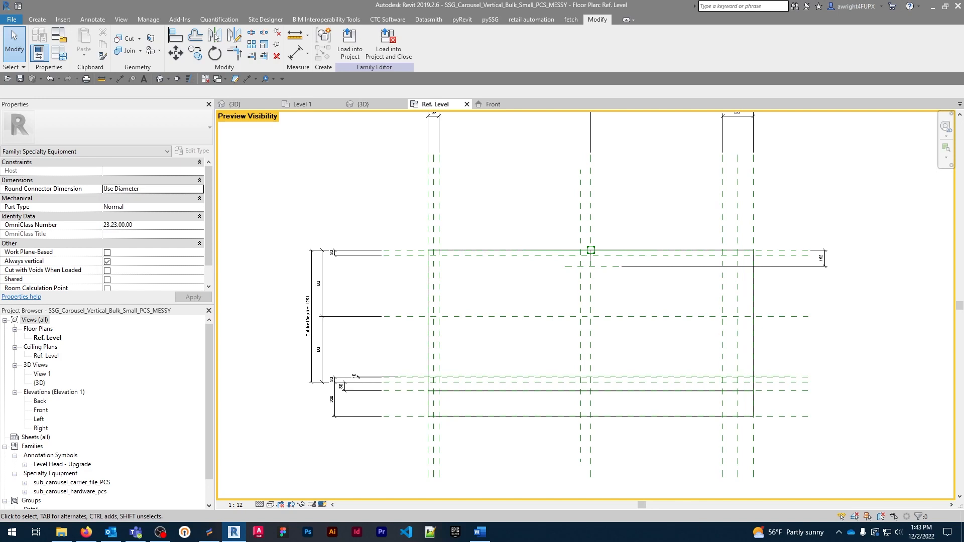
{"action": "left_click", "coordinate": [591, 258]}
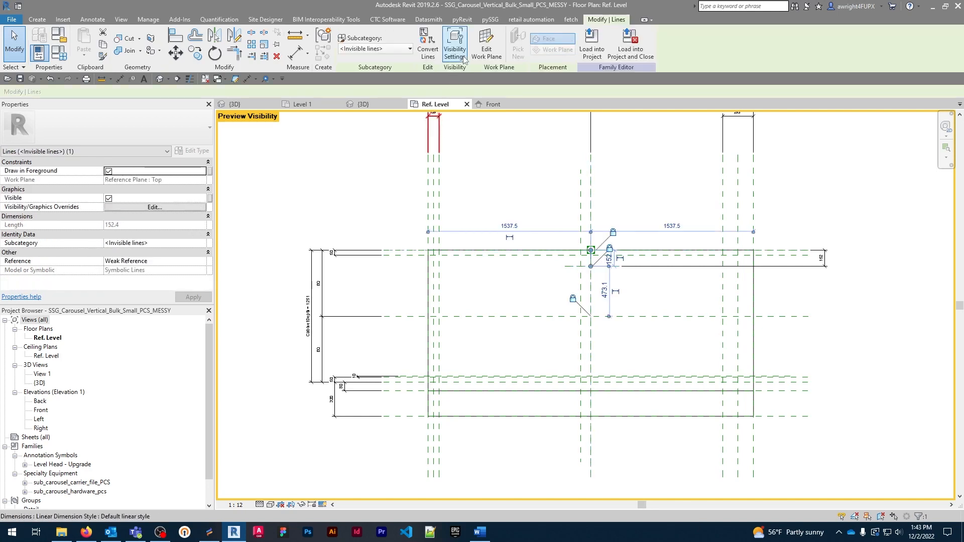
{"action": "left_click", "coordinate": [487, 49]}
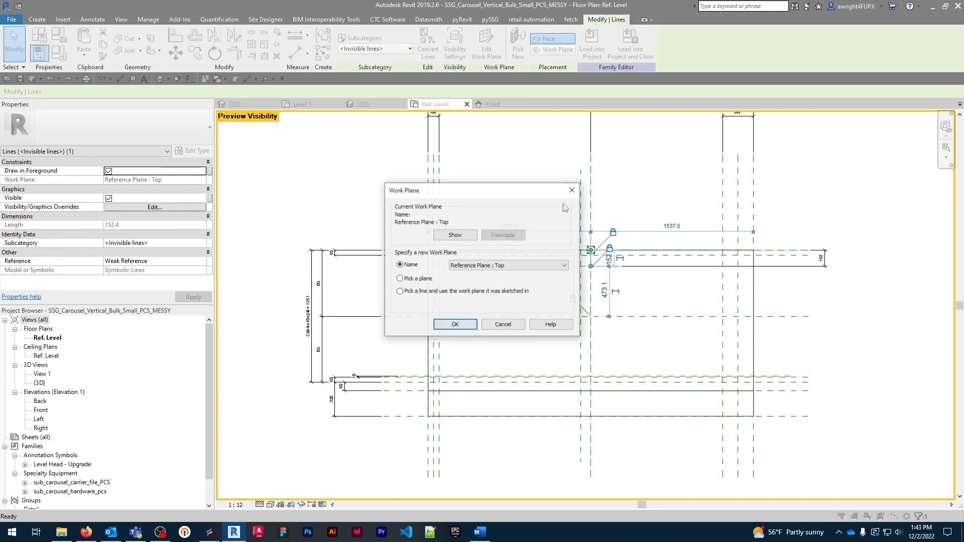
{"action": "left_click", "coordinate": [455, 325]}
{"action": "left_click", "coordinate": [856, 310]}
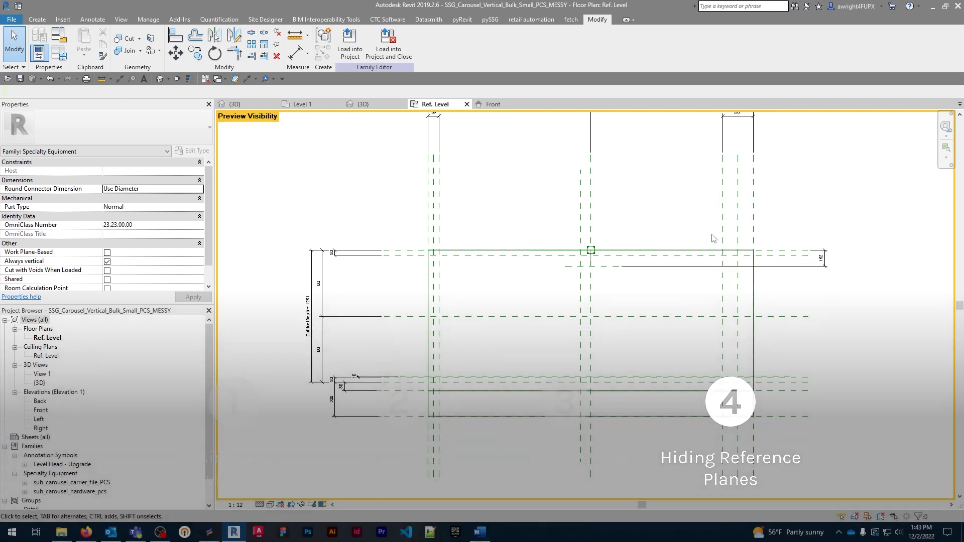
Step: Set Is Reference to Not a Reference for the nine secondary reference planes, excluding the cabinet's outer, front and main centre planes
{"action": "left_click_drag", "start_coordinate": [744, 211], "coordinate": [701, 215]}
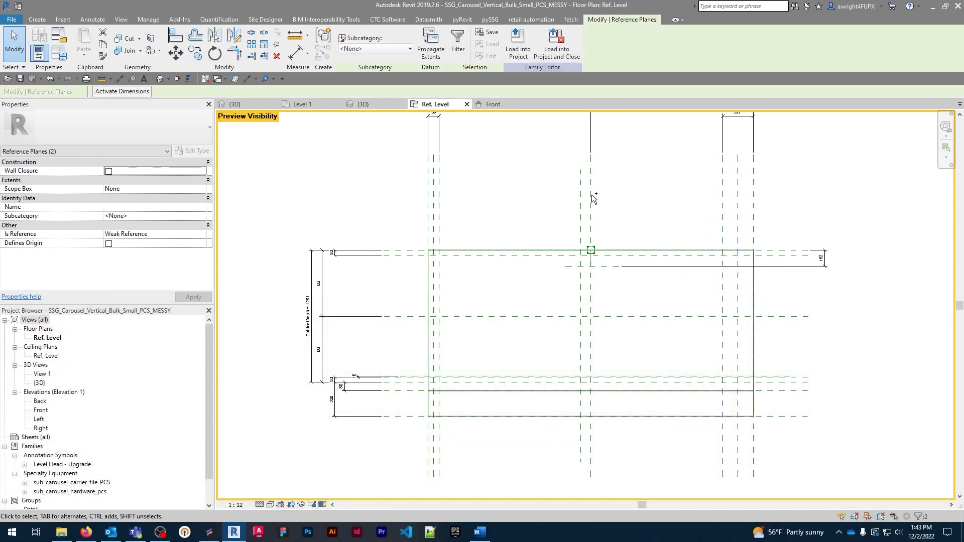
{"action": "left_click_drag", "start_coordinate": [455, 186], "coordinate": [431, 192], "text": "ctrl"}
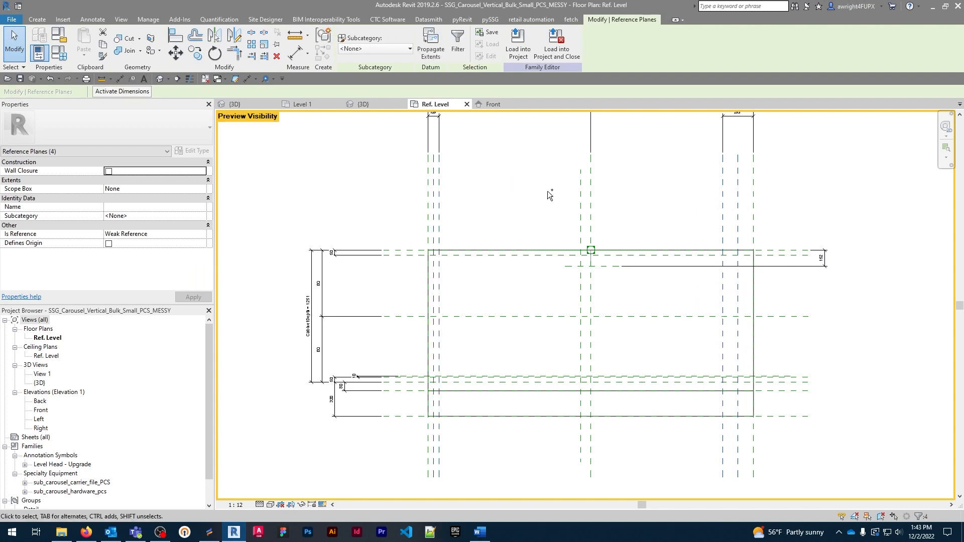
{"action": "left_click", "coordinate": [580, 185], "text": "ctrl"}
{"action": "left_click", "coordinate": [788, 256], "text": "ctrl"}
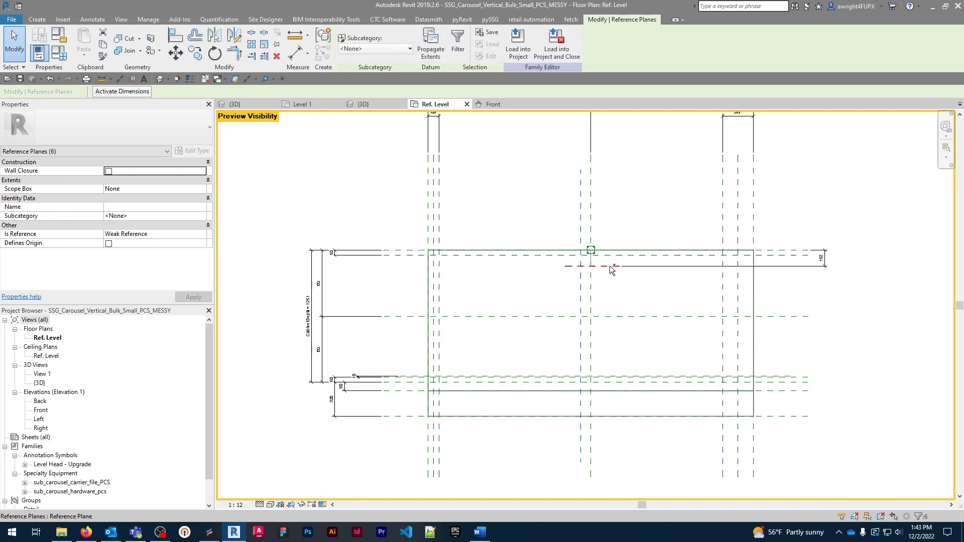
{"action": "left_click", "coordinate": [609, 266], "text": "ctrl"}
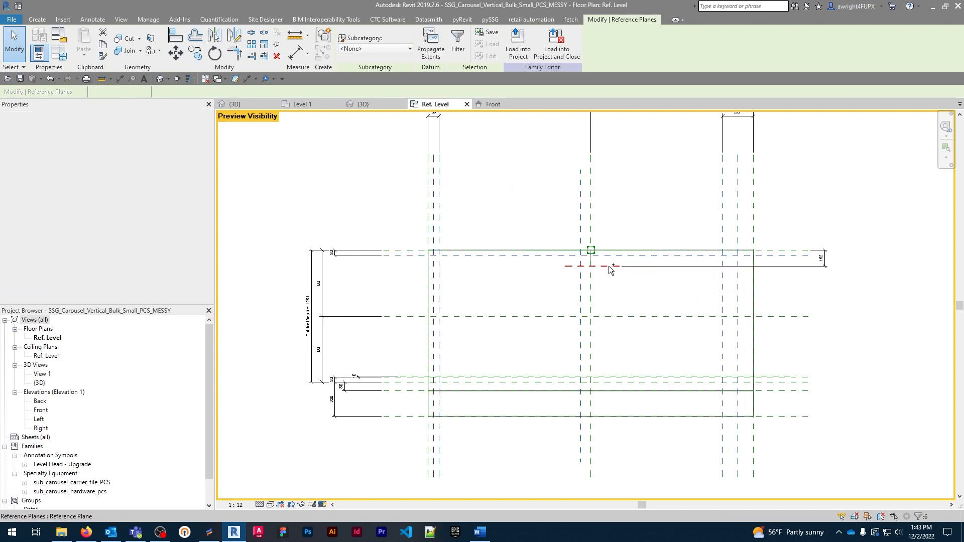
{"action": "left_click", "coordinate": [780, 377], "text": "ctrl"}
{"action": "left_click", "coordinate": [805, 380], "text": "ctrl"}
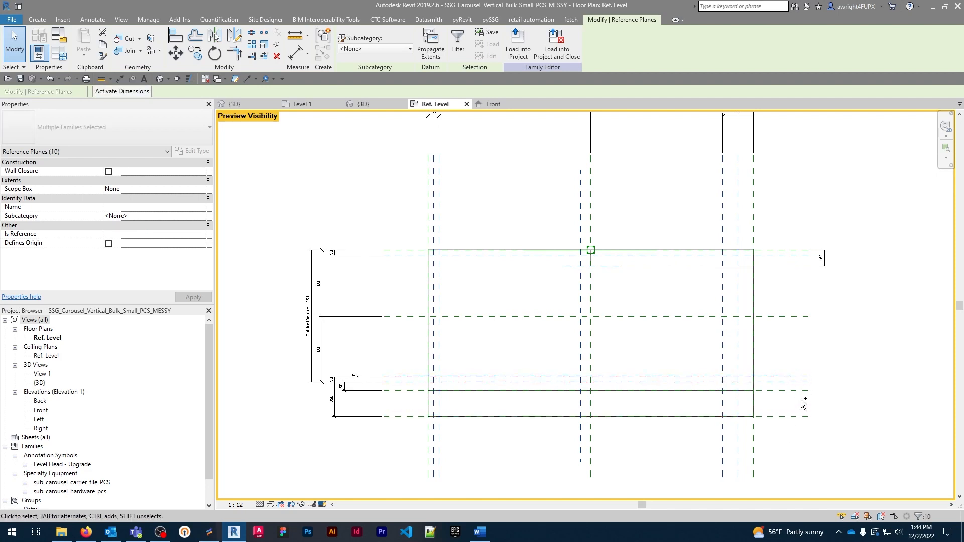
{"action": "left_click", "coordinate": [797, 385], "text": "shift"}
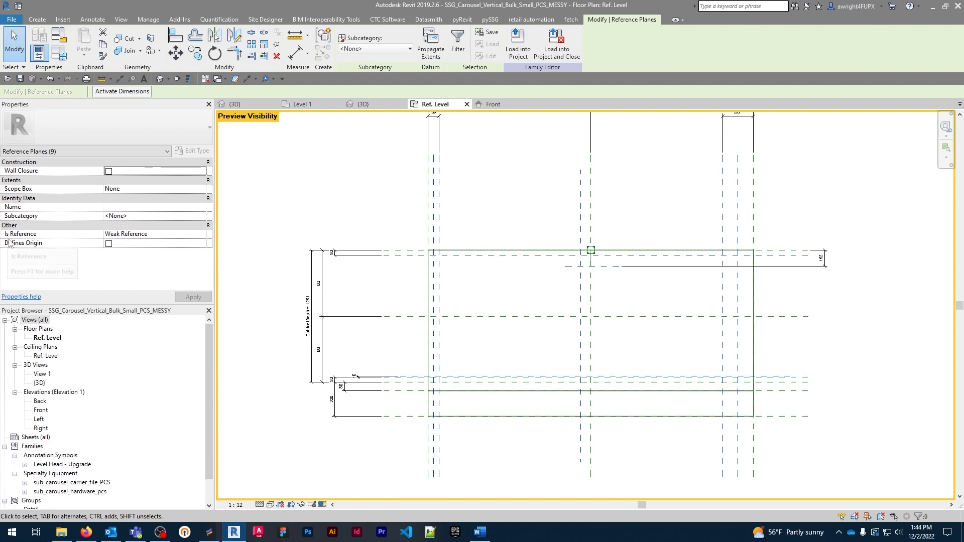
{"action": "left_click", "coordinate": [203, 238]}
{"action": "left_click", "coordinate": [202, 238]}
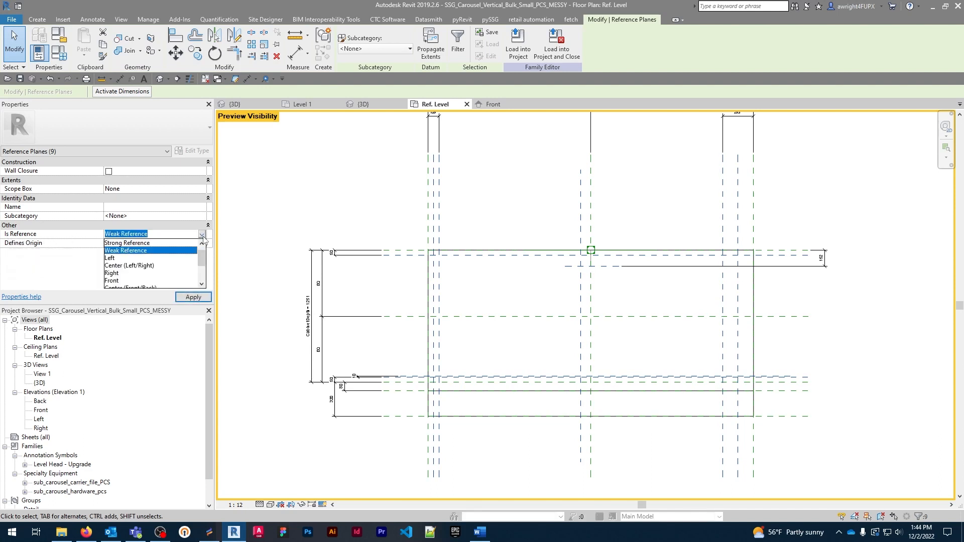
{"action": "scroll", "coordinate": [179, 273], "scroll_direction": "up", "scroll_amount": 1}
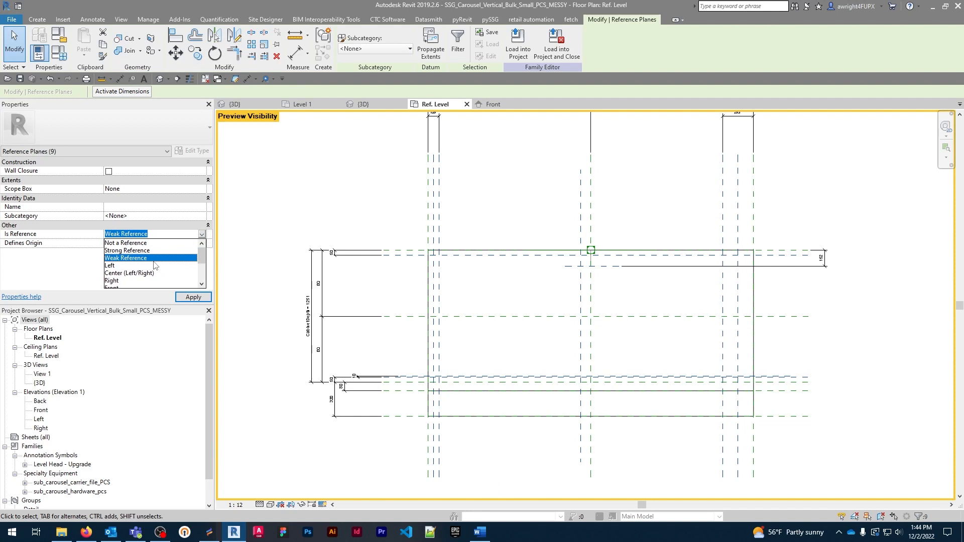
{"action": "left_click", "coordinate": [135, 243]}
{"action": "left_click", "coordinate": [193, 298]}
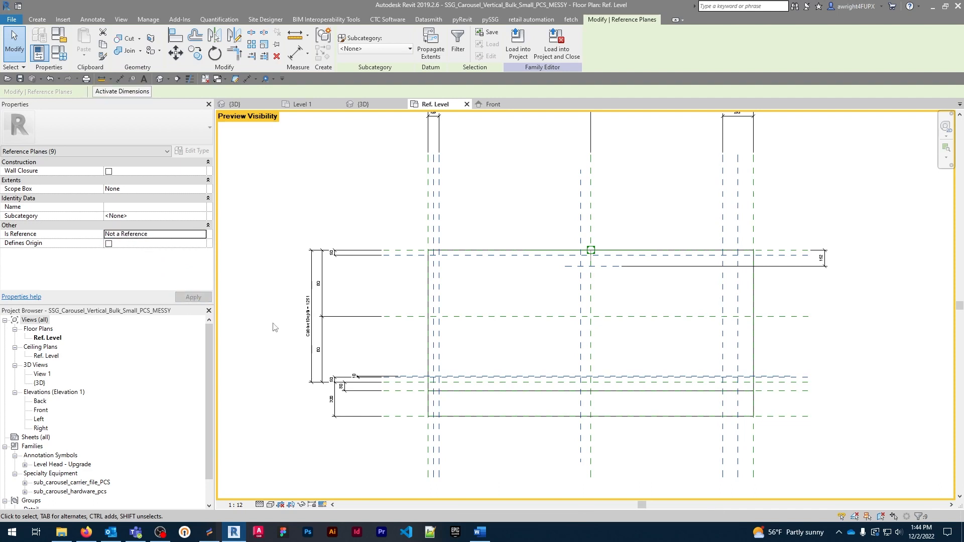
Step: Compare the reference properties of the plane just inside the cabinet's back with those of the back plane
{"action": "left_click", "coordinate": [400, 255]}
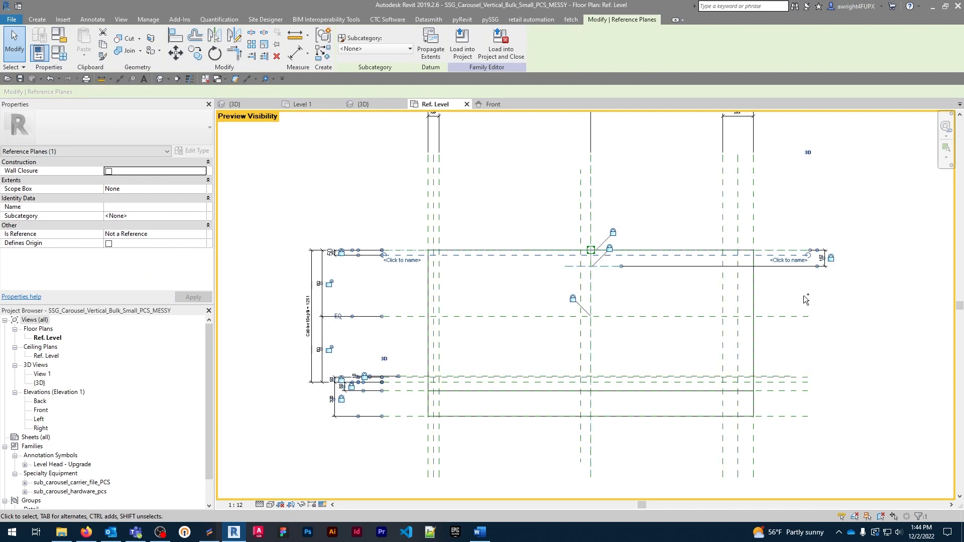
{"action": "left_click", "coordinate": [772, 250], "text": "ctrl"}
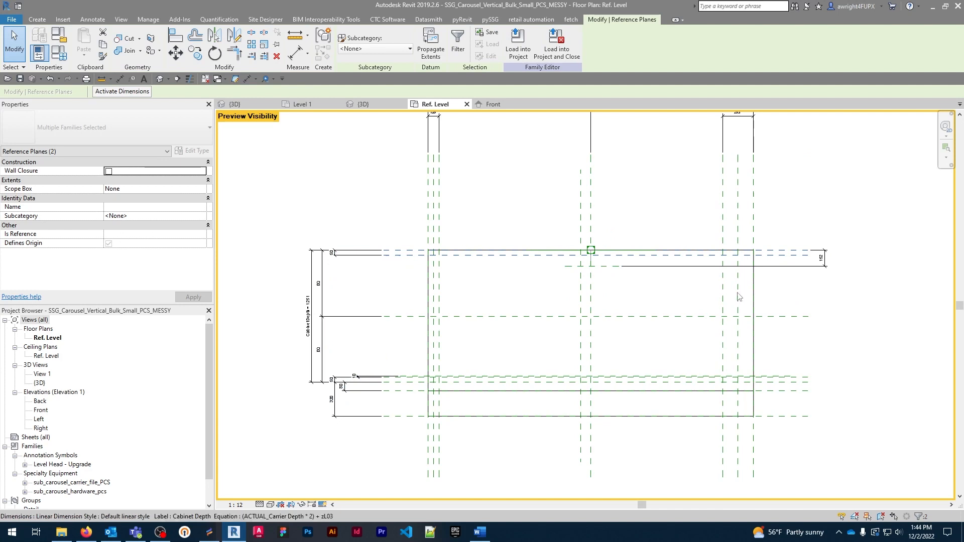
{"action": "left_click", "coordinate": [806, 307]}
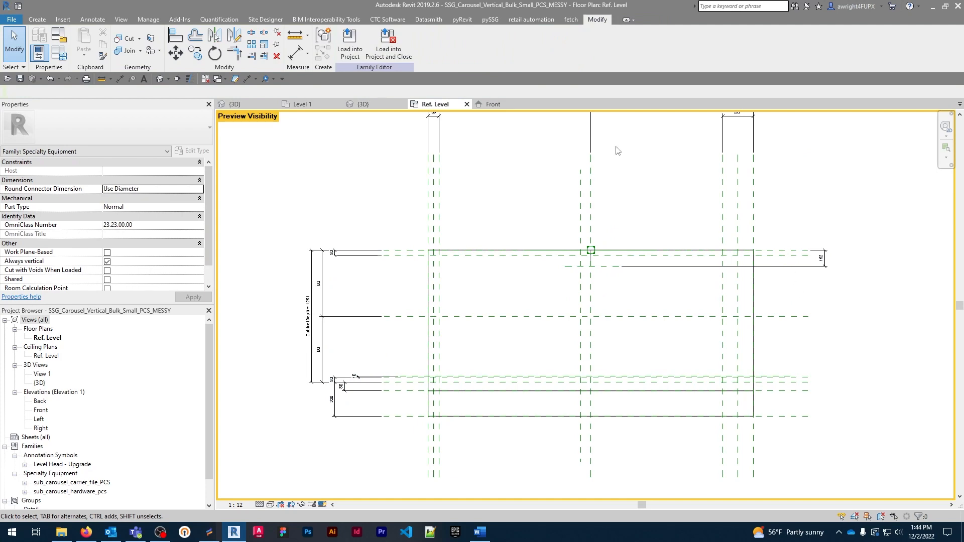
Step: Load the carousel family into the Simplifying Plan View Project, overwriting the existing version and its parameter values
{"action": "left_click", "coordinate": [388, 45]}
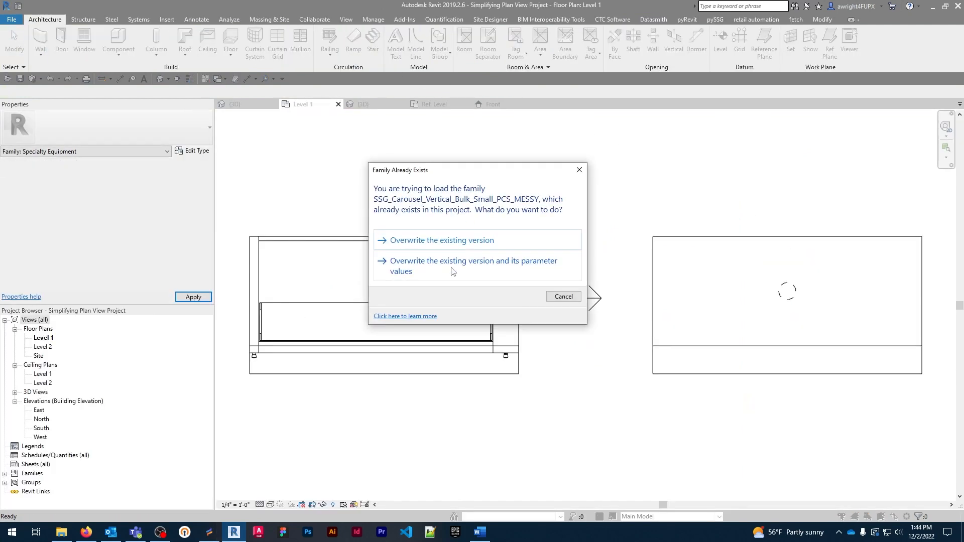
{"action": "left_click", "coordinate": [452, 266]}
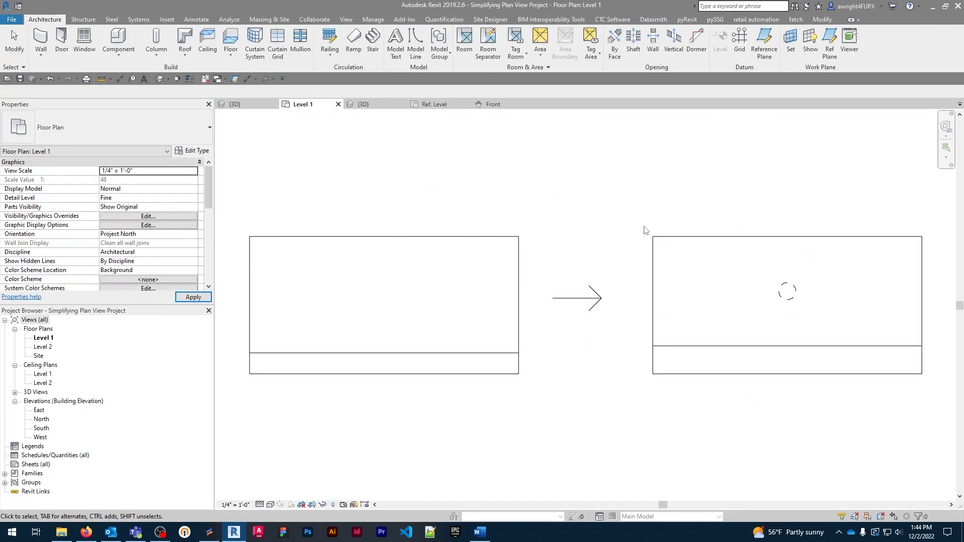